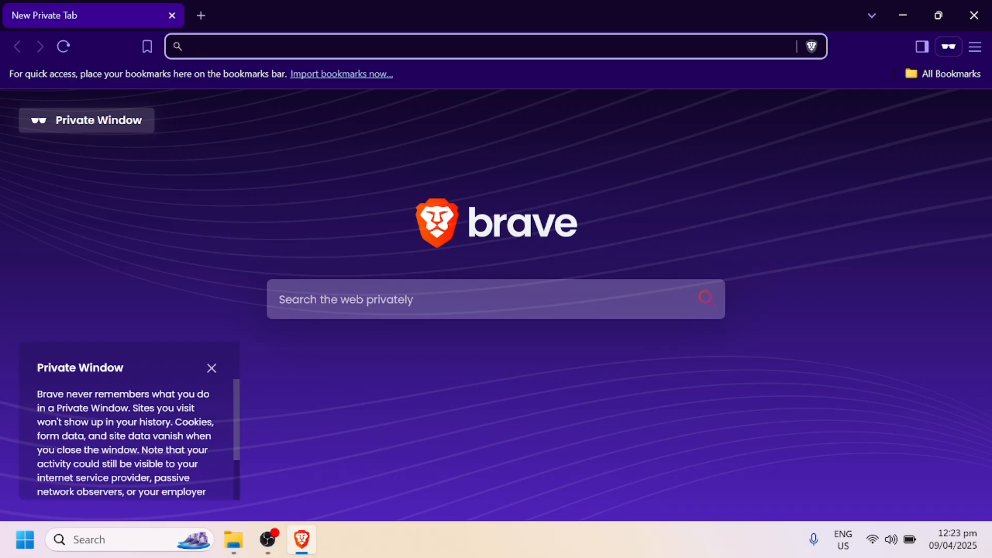
pyautogui.press('super+e')
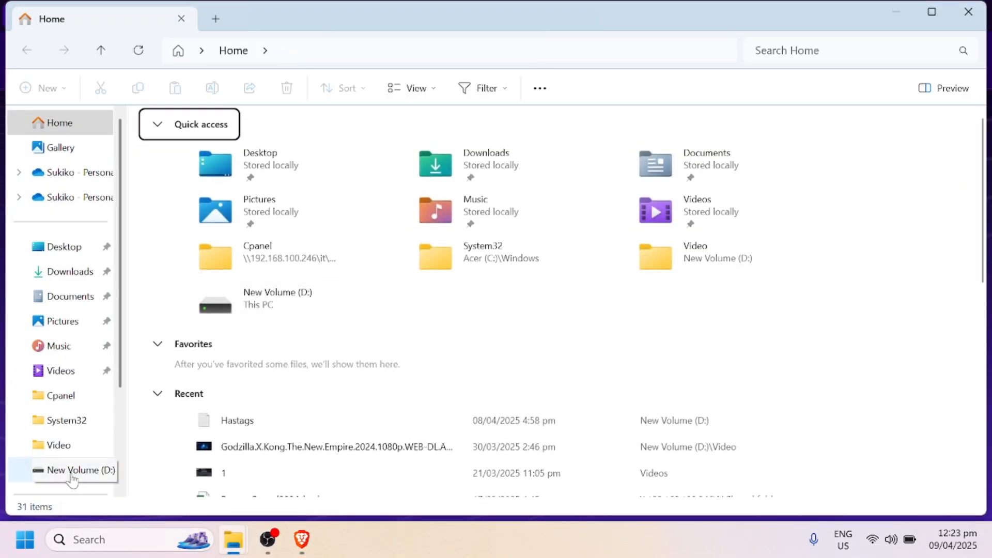
pyautogui.click(896, 15)
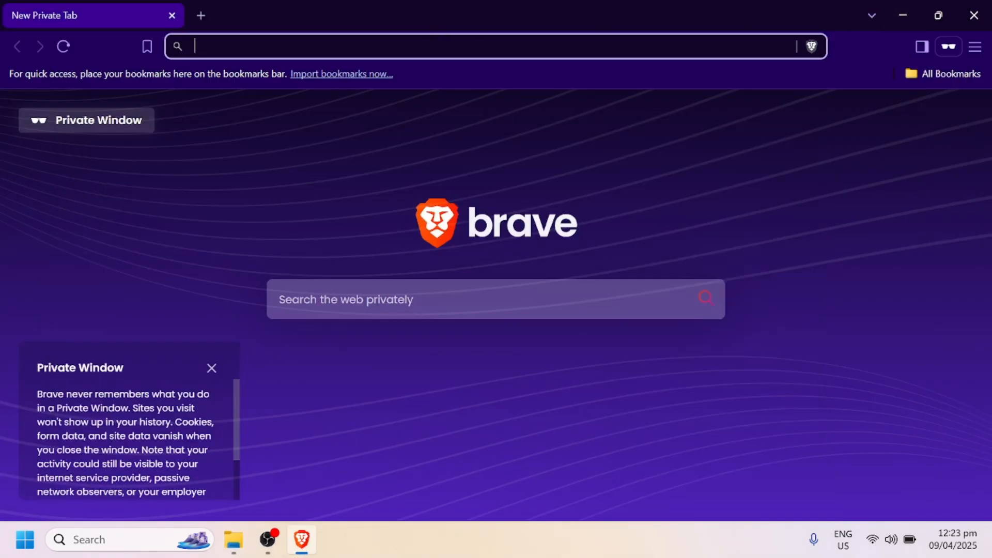
# Step: Search the web for "rufus" and open the official Rufus website
pyautogui.write('rufus')
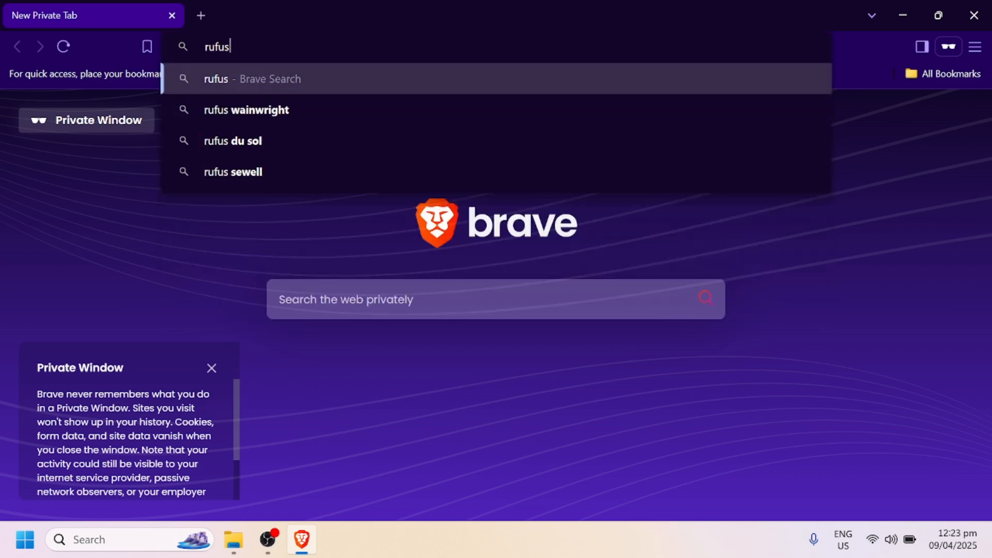
pyautogui.press('Return')
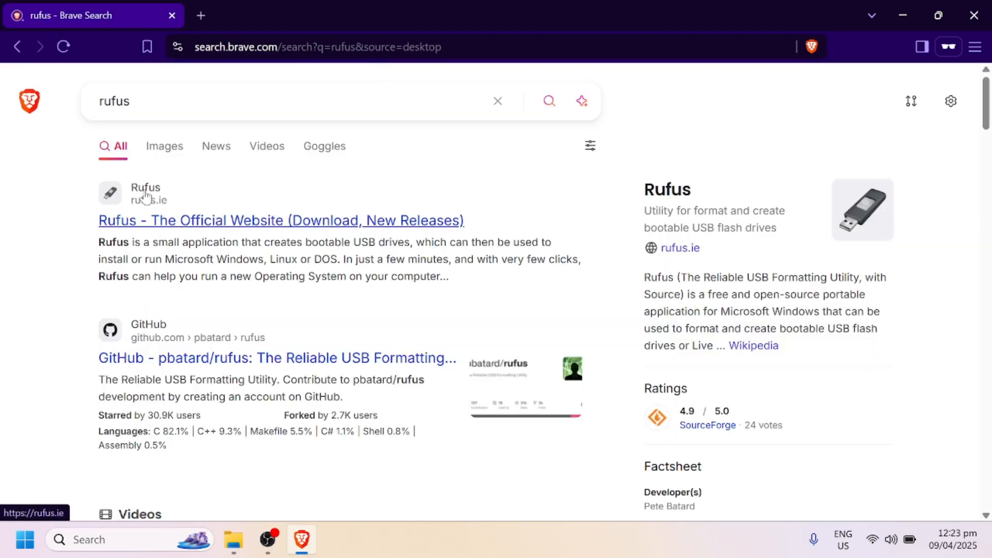
pyautogui.click(215, 228)
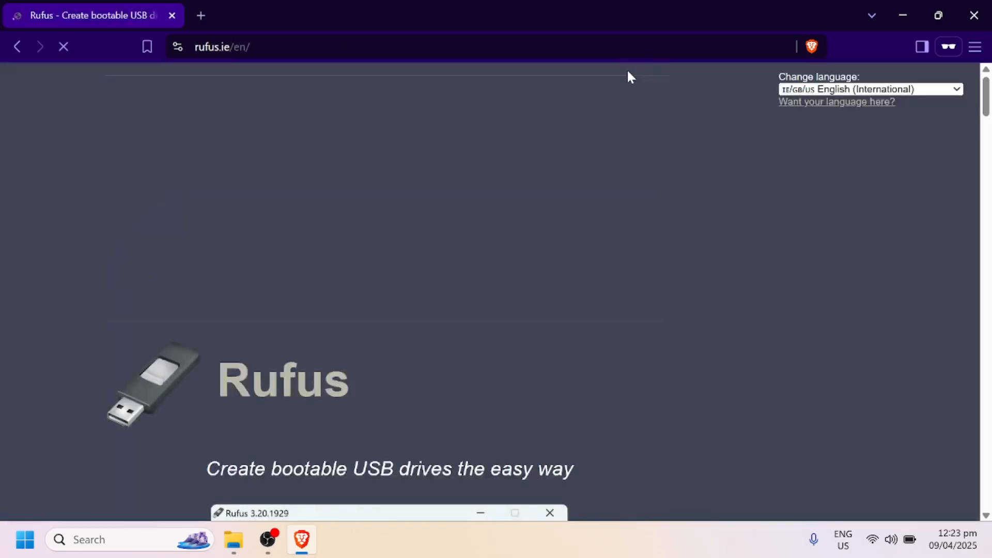
# Step: Download the standard Windows x64 release rufus-4.6.exe and save it in the Downloads folder
pyautogui.scroll(-7, 567, 115)
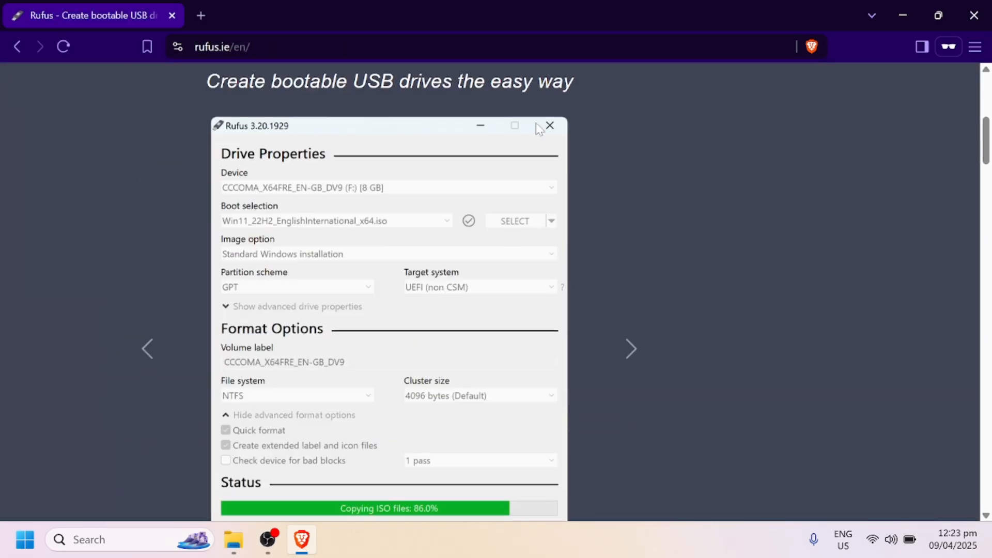
pyautogui.scroll(4, 537, 125)
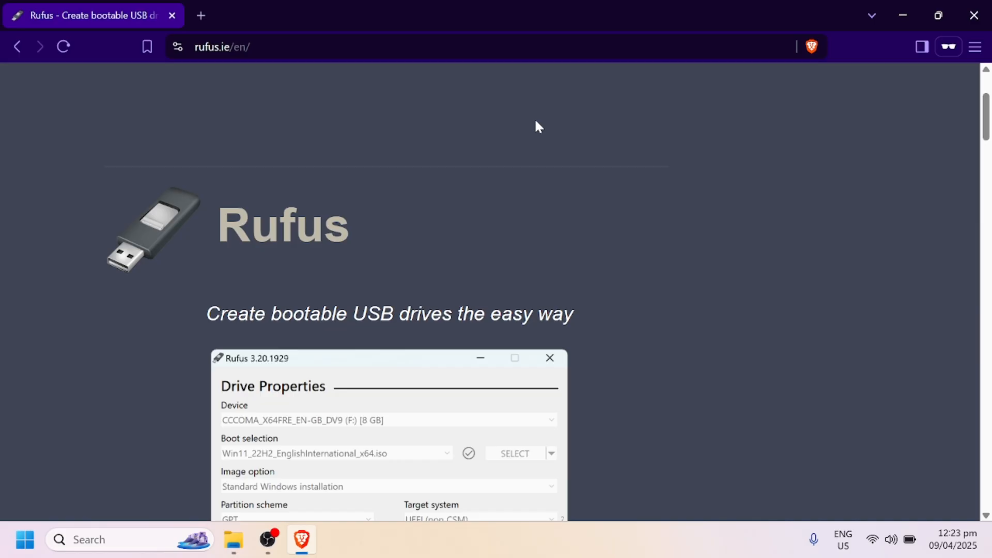
pyautogui.scroll(-4, 537, 127)
pyautogui.scroll(-11, 538, 117)
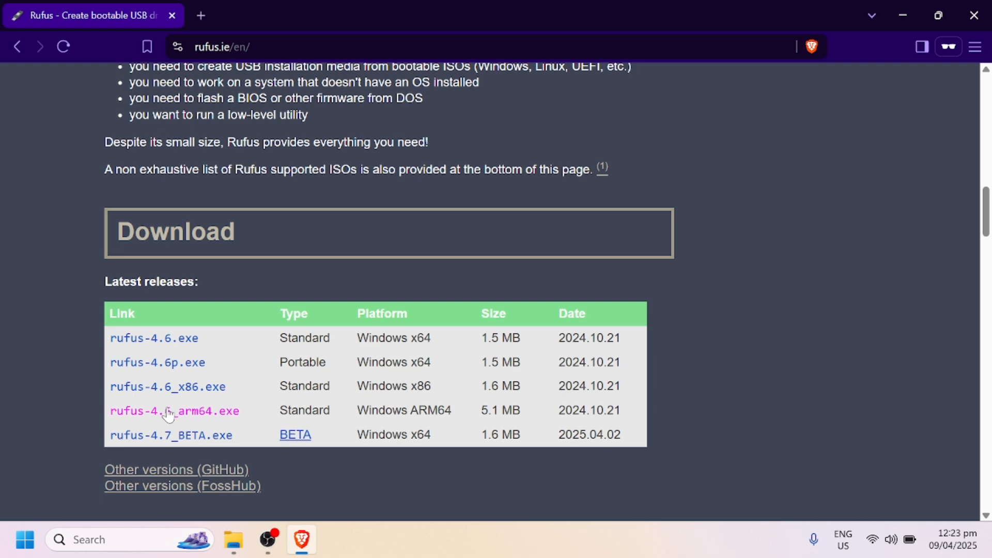
pyautogui.click(153, 346)
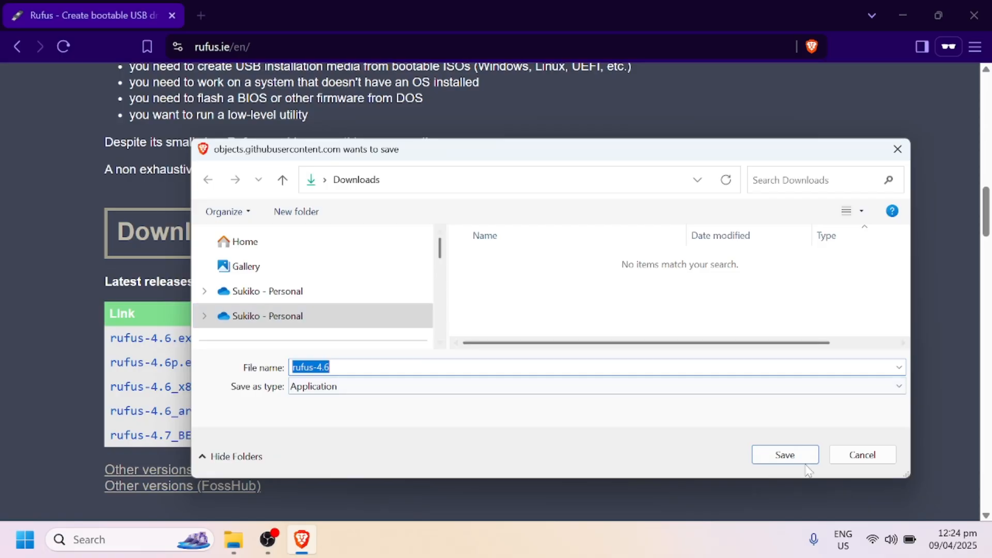
pyautogui.click(780, 455)
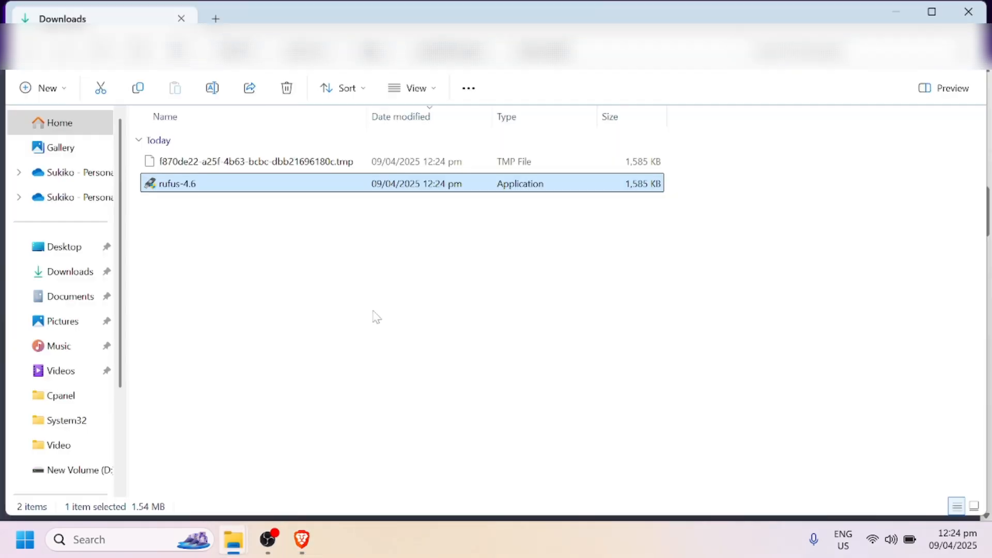
# Step: Run rufus-4.6 from the Downloads folder and allow it to check for application updates online
pyautogui.click(341, 274)
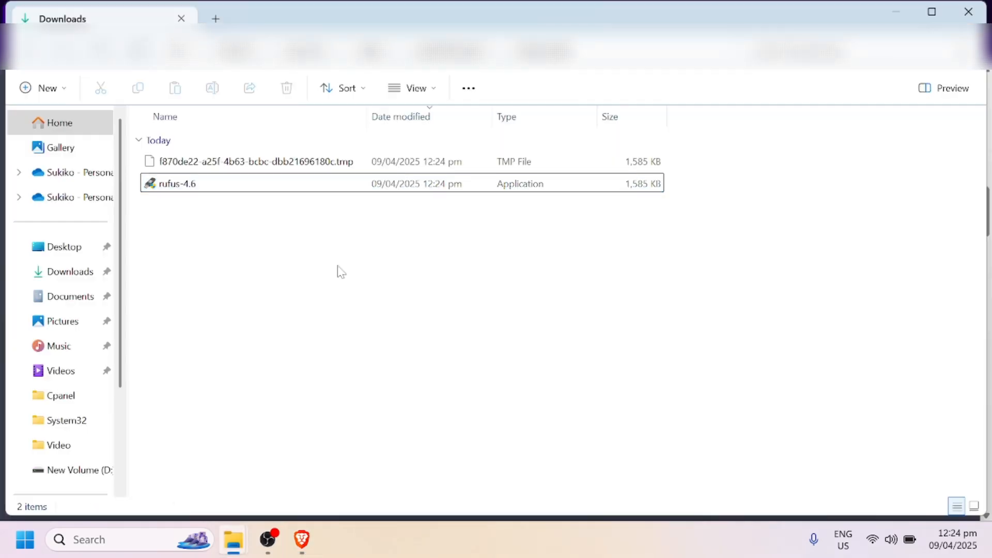
pyautogui.doubleClick(248, 187)
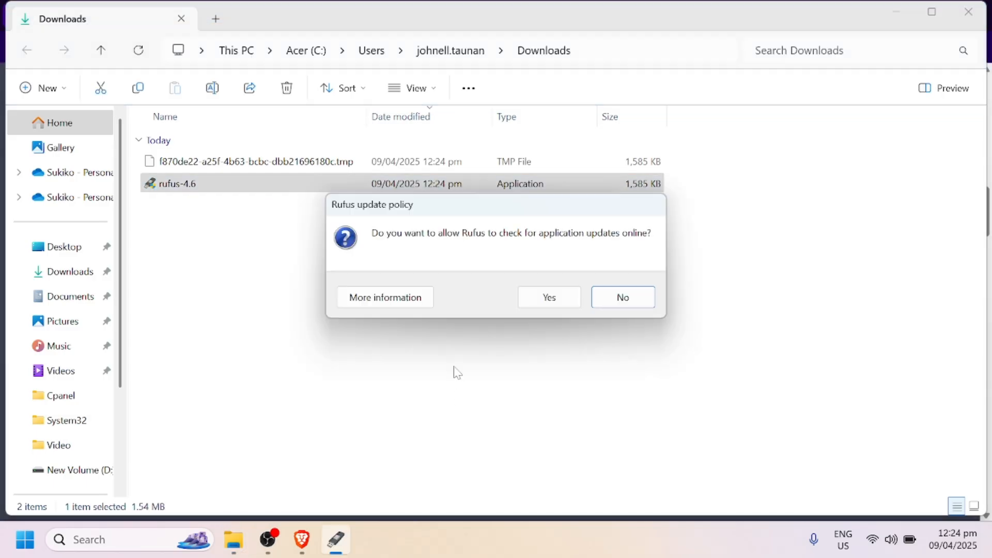
pyautogui.click(545, 304)
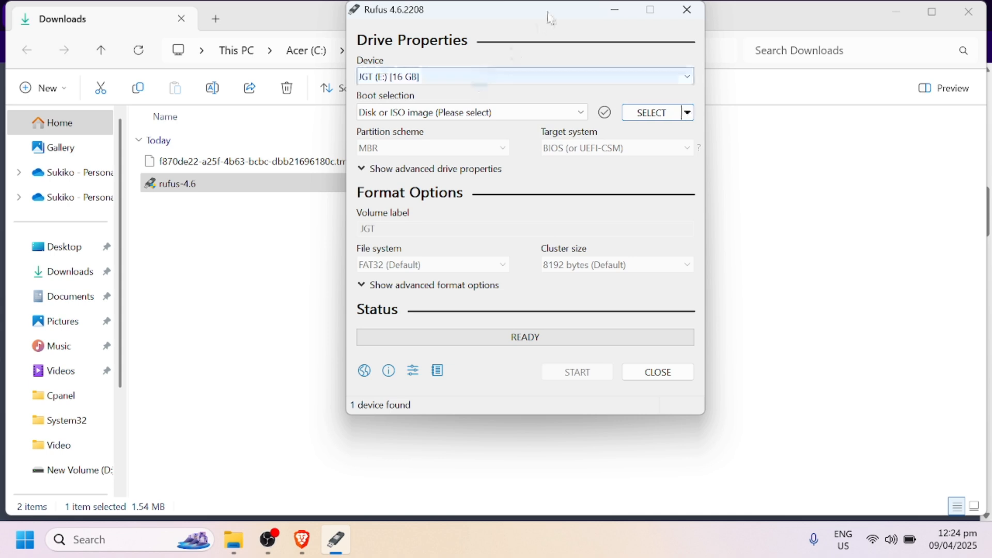
pyautogui.moveTo(548, 15); pyautogui.dragTo(515, 32)
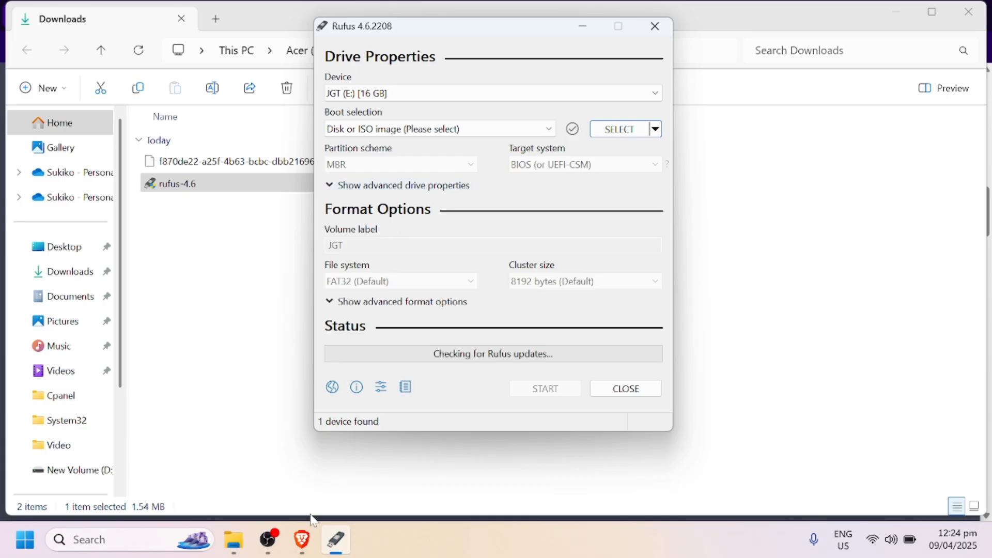
# Step: Switch to Brave, search for "win 11 iso" in a new tab and open Microsoft's Download Windows 11 page
pyautogui.moveTo(300, 545)
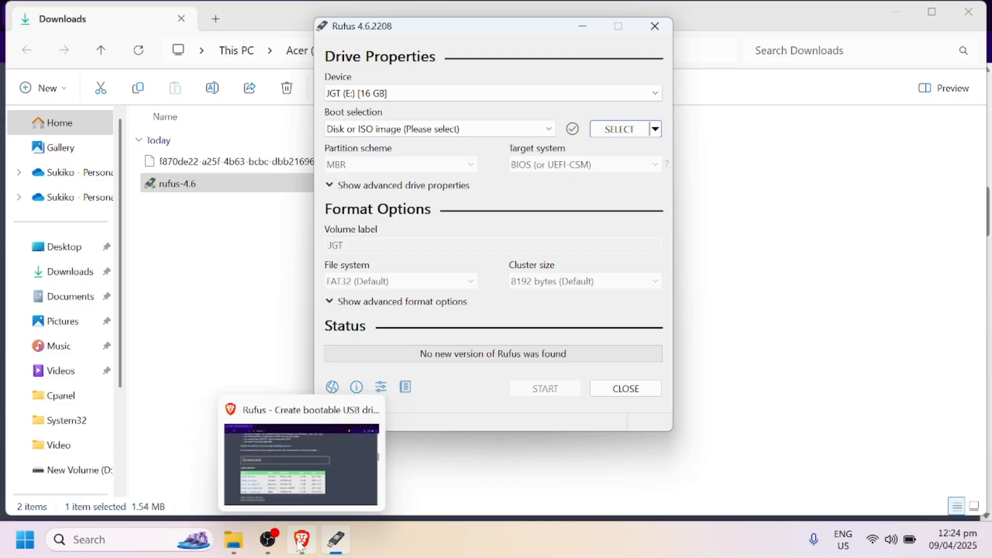
pyautogui.click(300, 542)
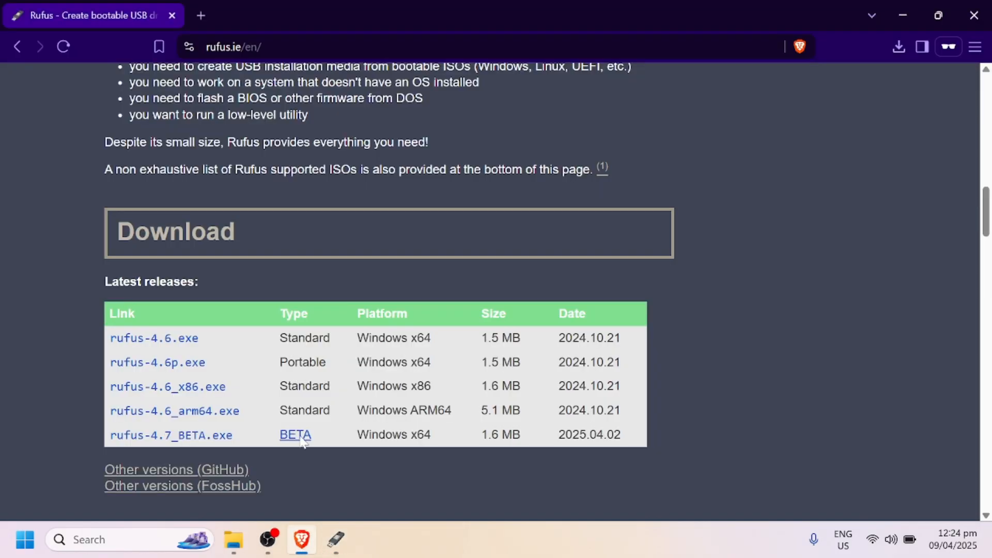
pyautogui.click(201, 16)
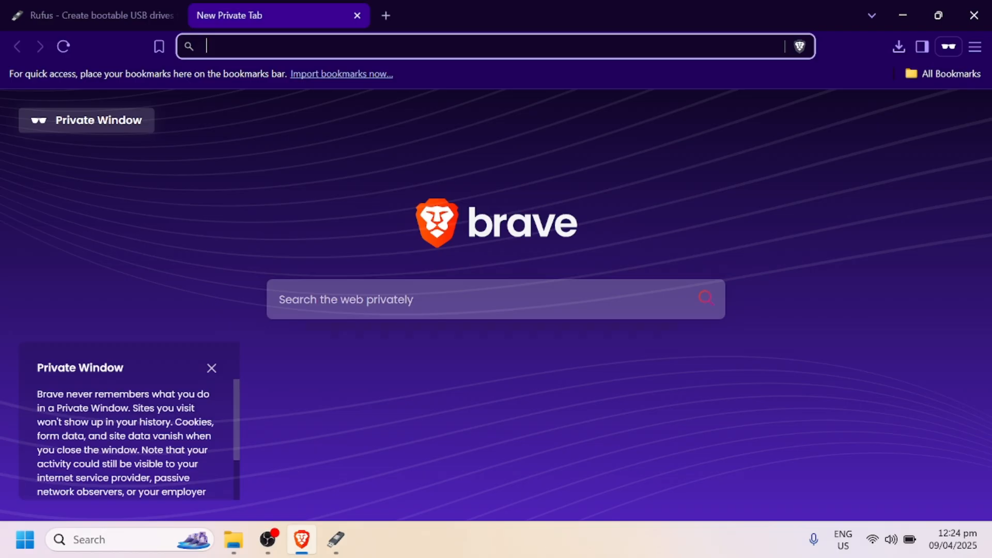
pyautogui.write('win')
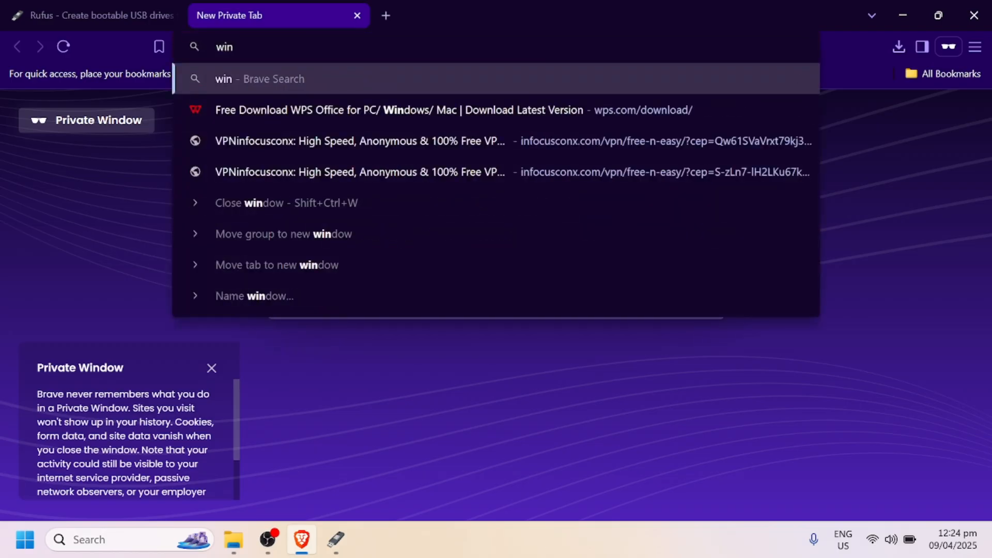
pyautogui.write(' 11')
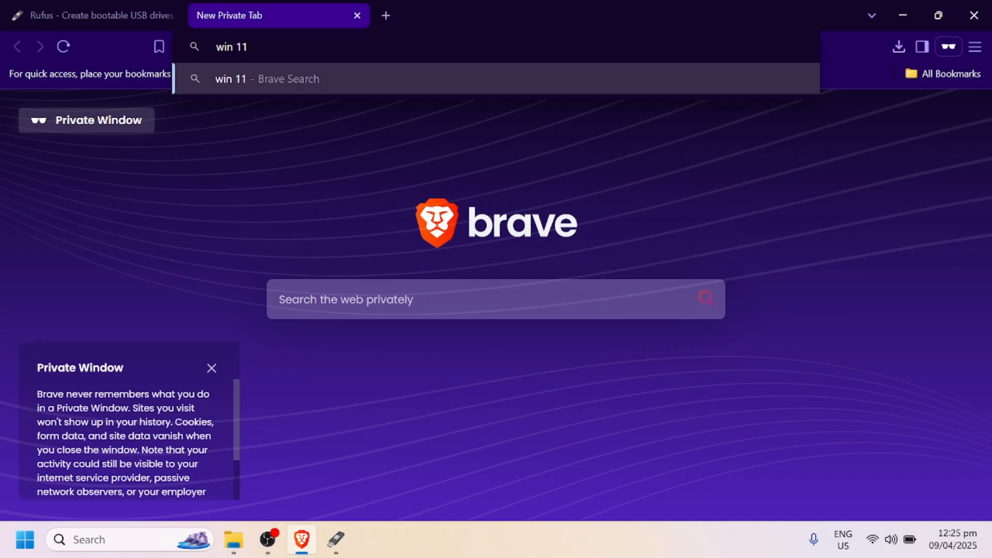
pyautogui.write(' iso')
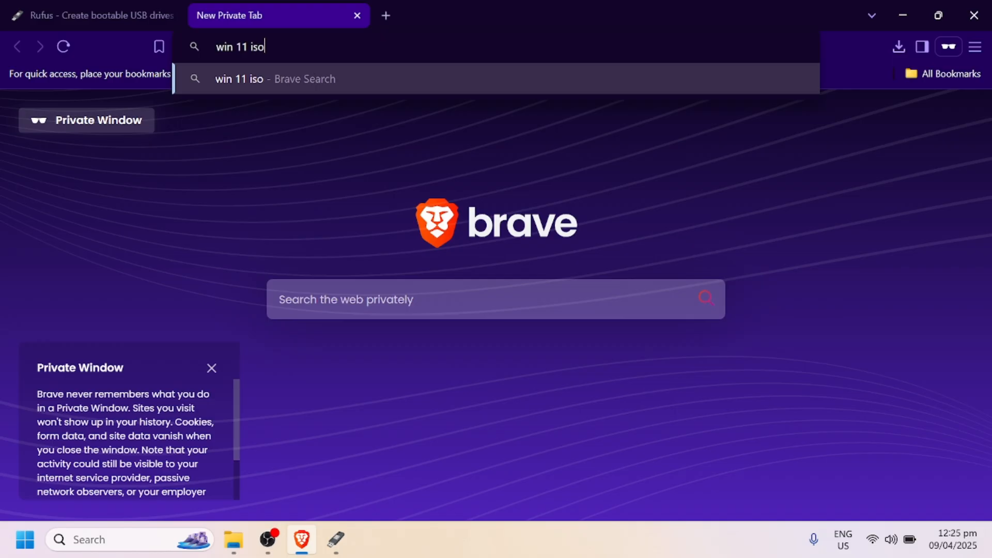
pyautogui.press('Return')
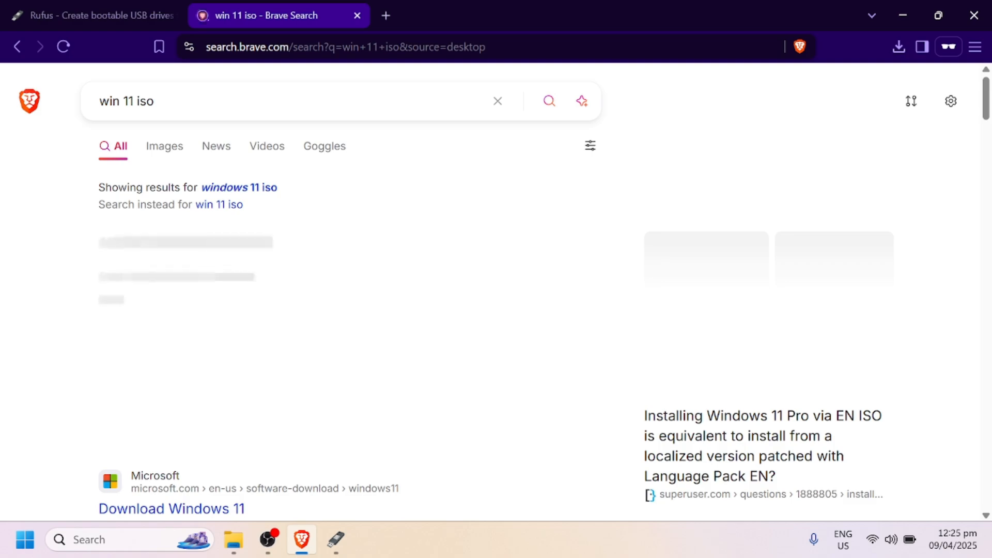
pyautogui.scroll(-4, 345, 150)
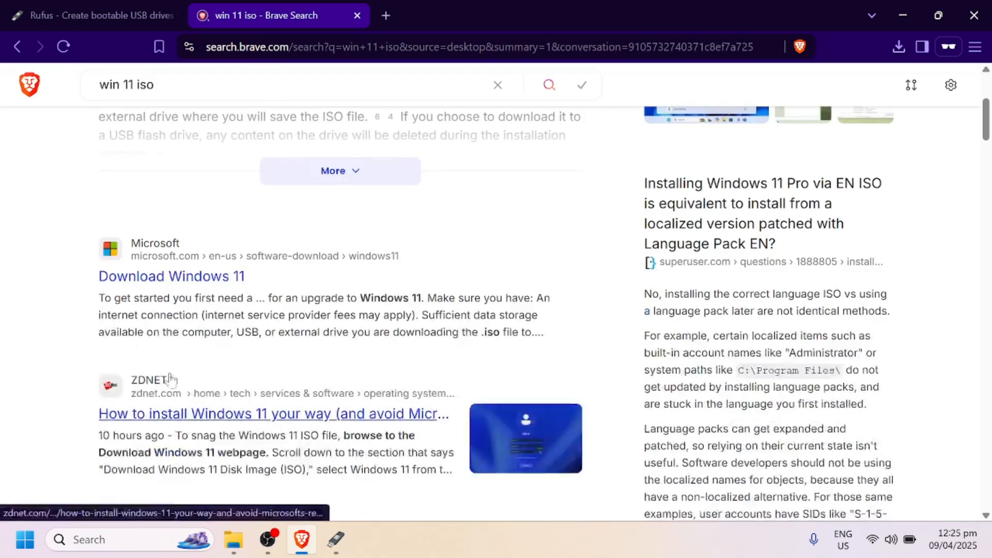
pyautogui.click(190, 276)
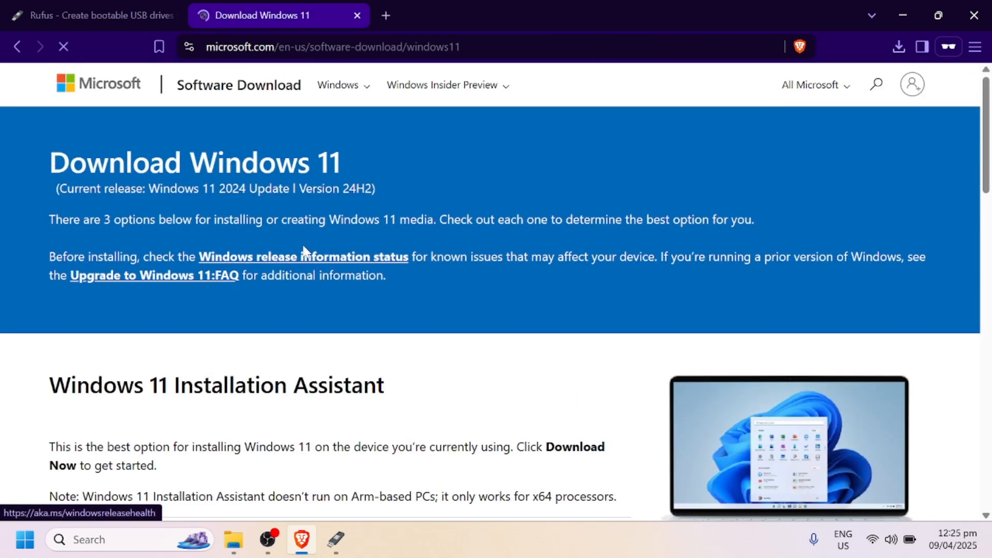
pyautogui.scroll(-5, 321, 248)
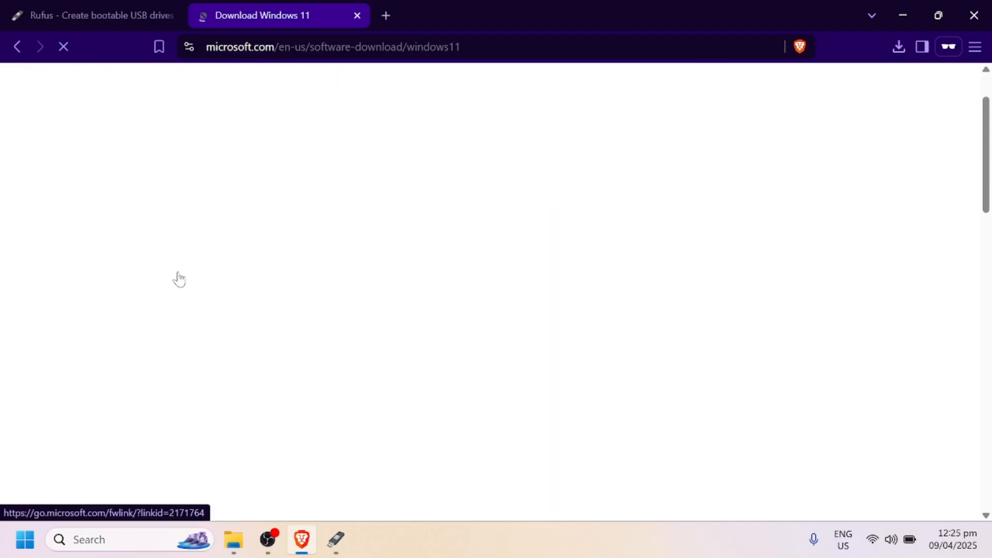
pyautogui.scroll(-3, 458, 176)
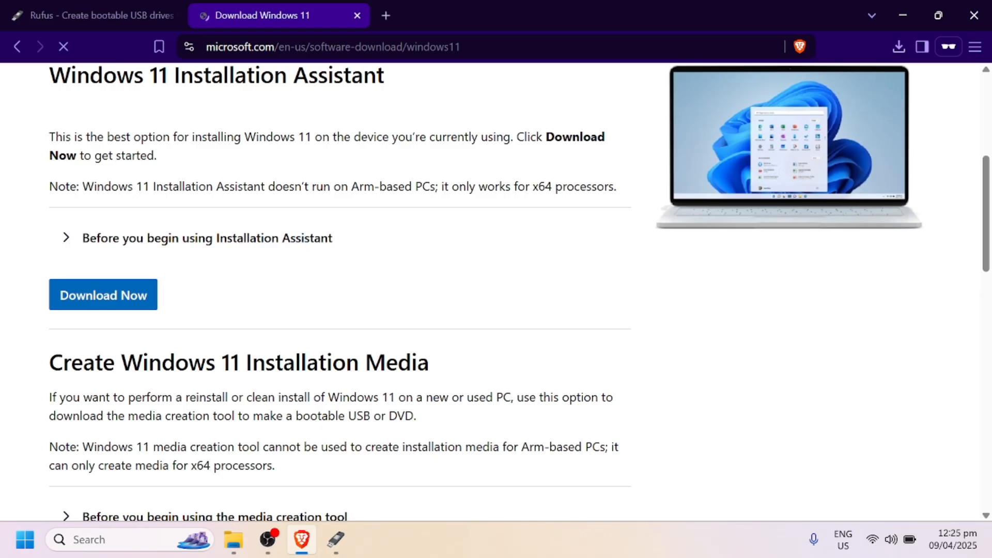
pyautogui.scroll(-1, 150, 259)
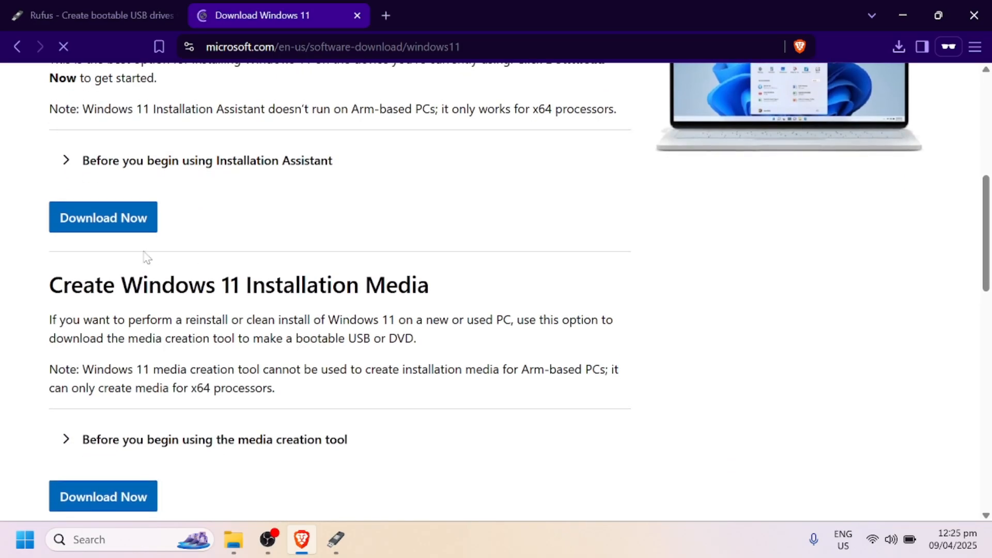
pyautogui.scroll(-1, 150, 256)
pyautogui.scroll(1, 155, 253)
pyautogui.click(107, 218)
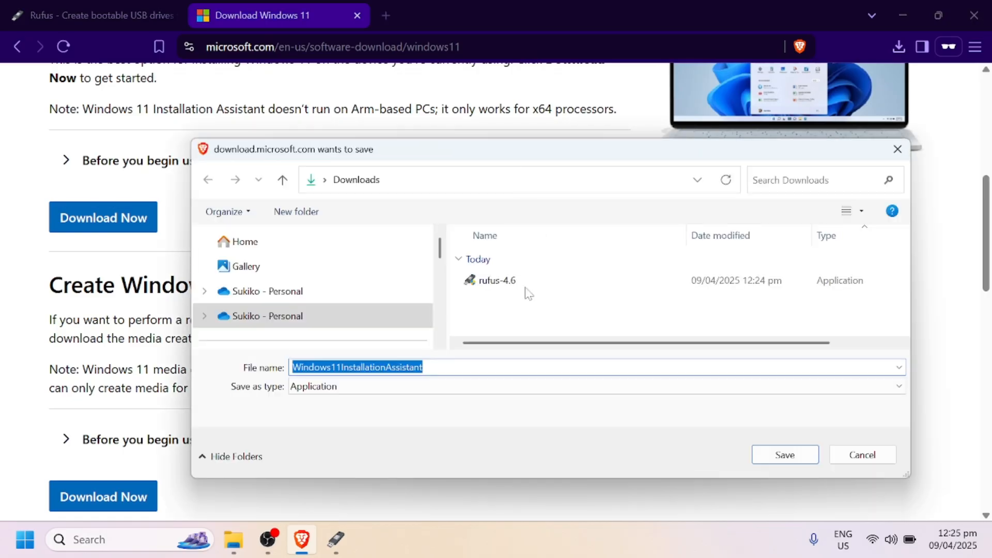
pyautogui.press('Escape')
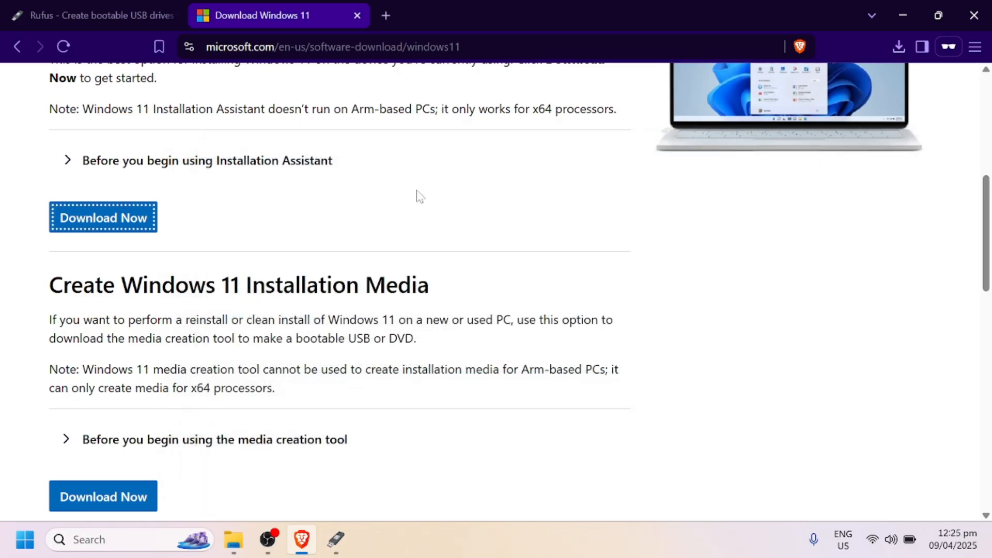
# Step: Select Windows 11 (multi-edition ISO for x64 devices) in the disk image section and request its download
pyautogui.scroll(-6, 265, 207)
pyautogui.click(339, 313)
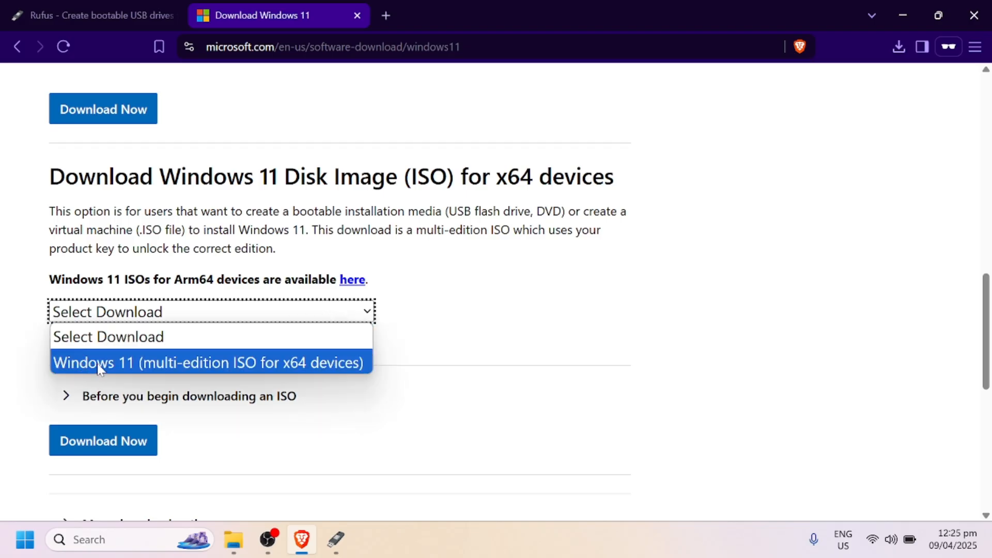
pyautogui.click(786, 160)
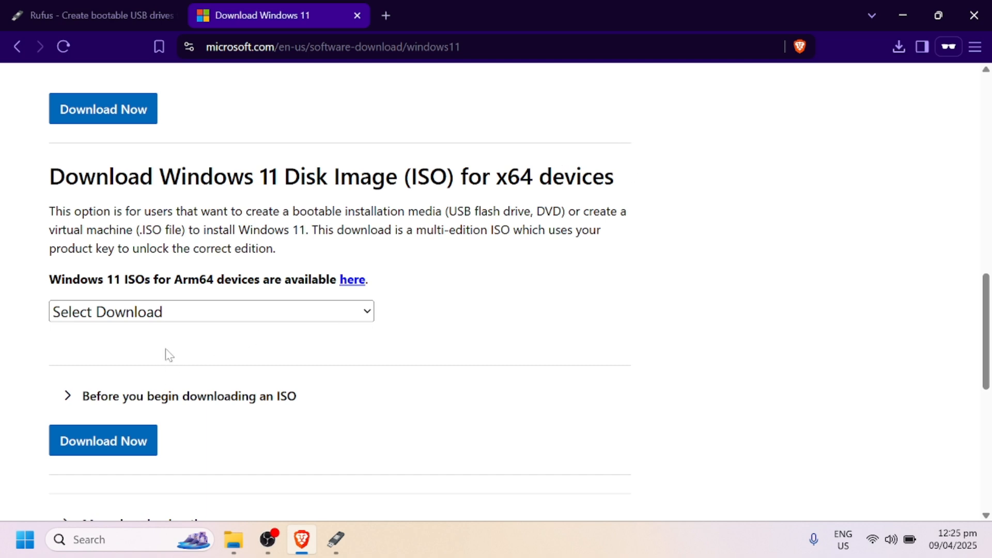
pyautogui.click(182, 317)
pyautogui.click(141, 362)
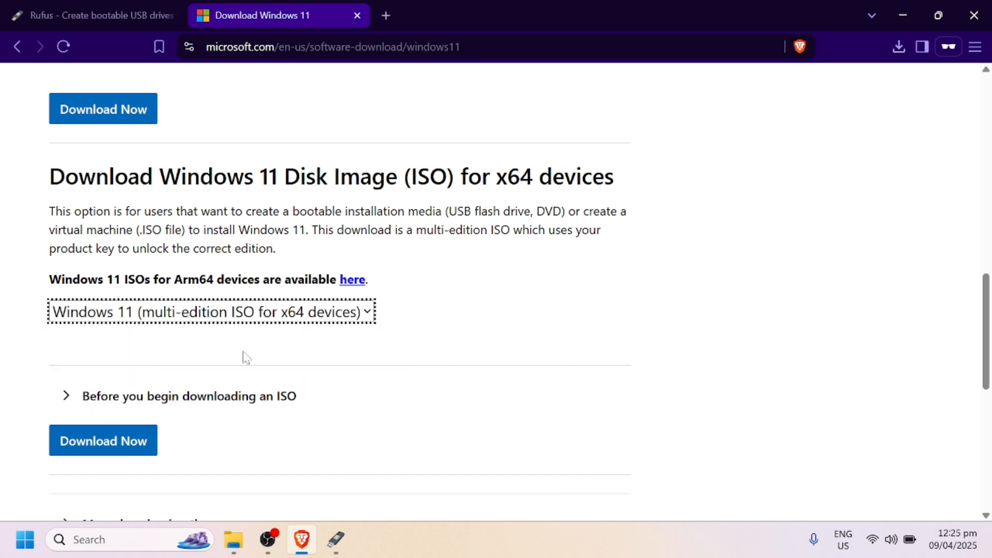
pyautogui.scroll(-3, 133, 403)
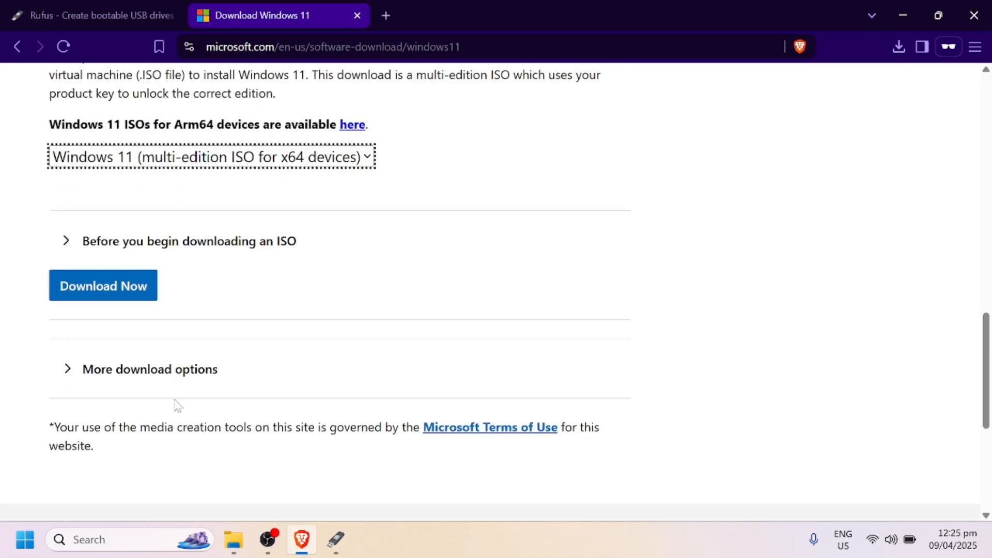
pyautogui.click(124, 299)
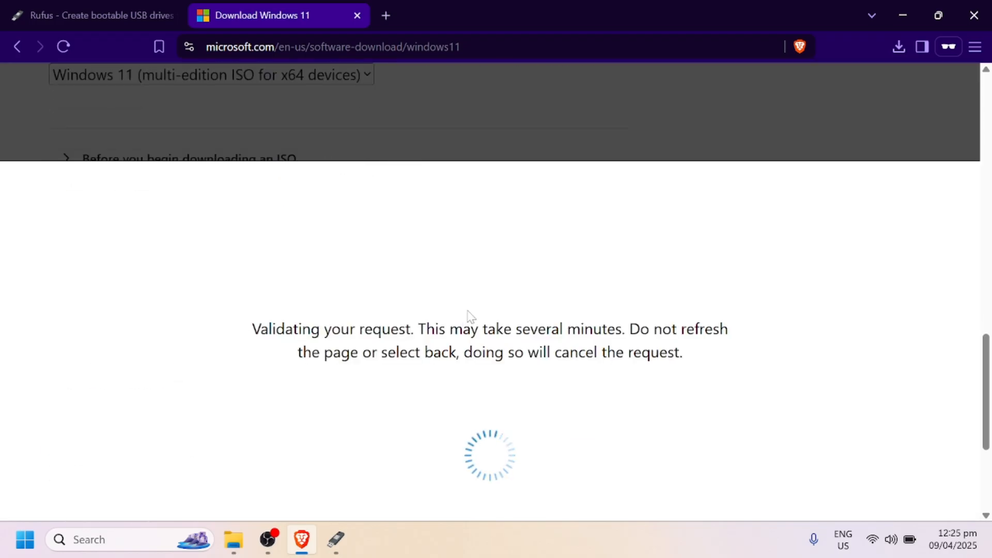
# Step: Choose English (United States) as the product language for the Windows 11 ISO and confirm the selection
pyautogui.scroll(-4, 392, 305)
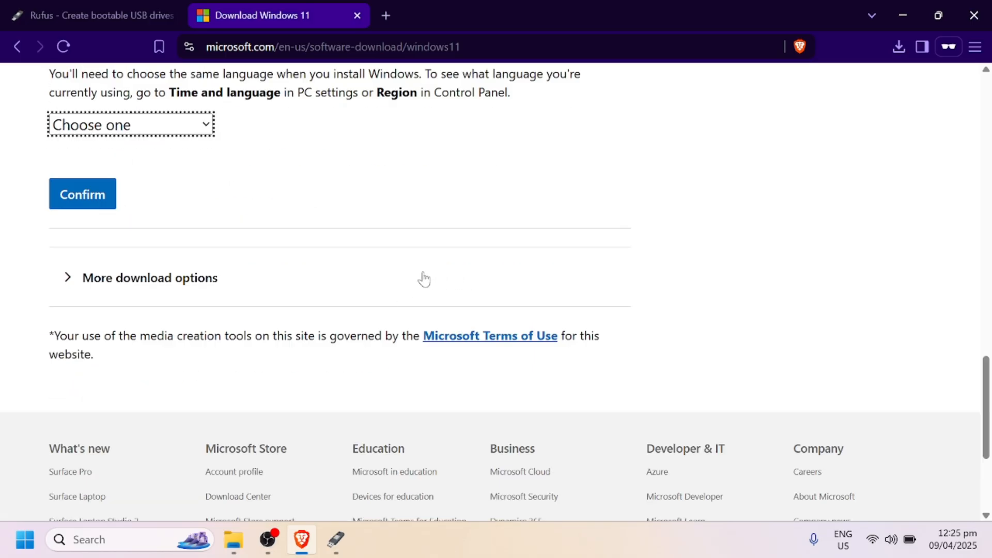
pyautogui.scroll(3, 215, 294)
pyautogui.click(212, 288)
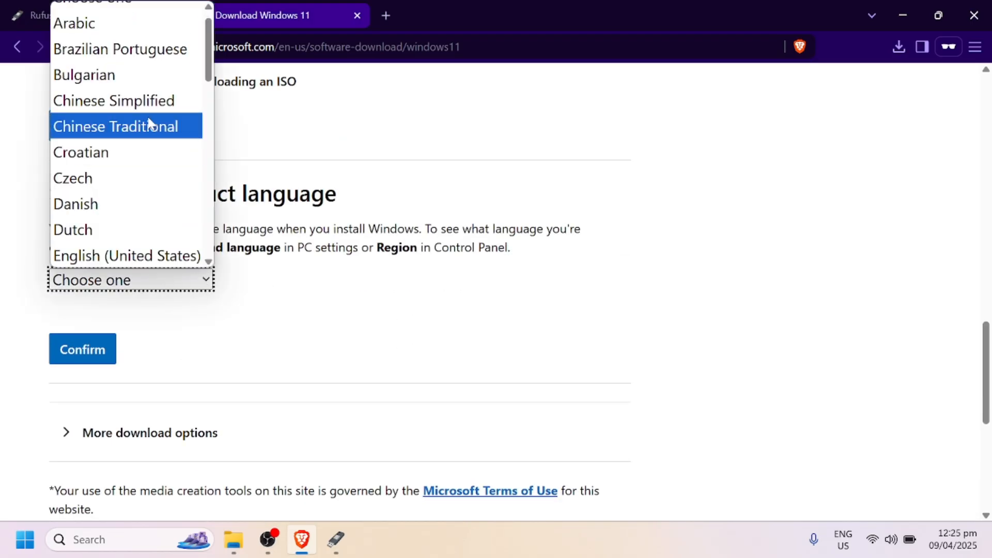
pyautogui.scroll(1, 155, 129)
pyautogui.scroll(-4, 151, 122)
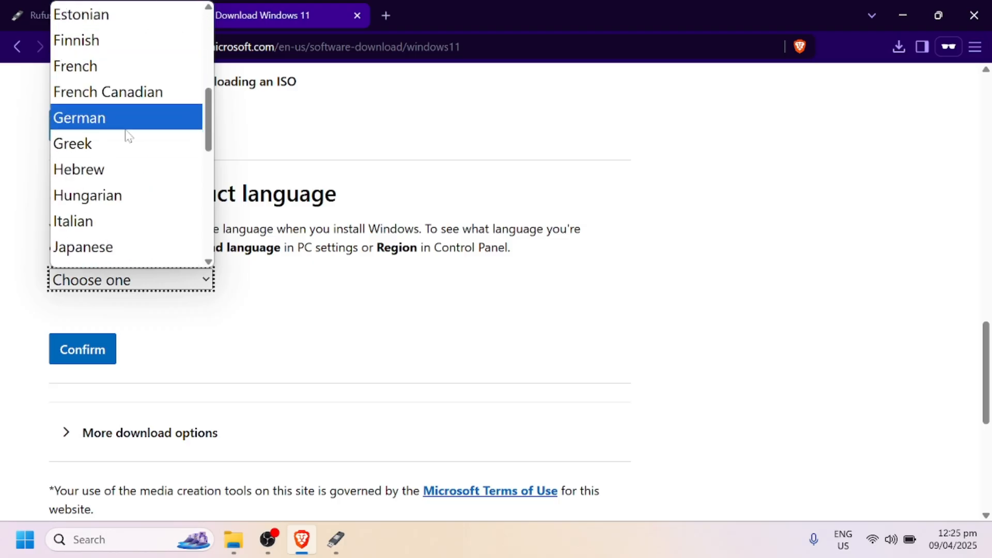
pyautogui.scroll(-3, 123, 148)
pyautogui.scroll(-3, 123, 150)
pyautogui.scroll(10, 122, 155)
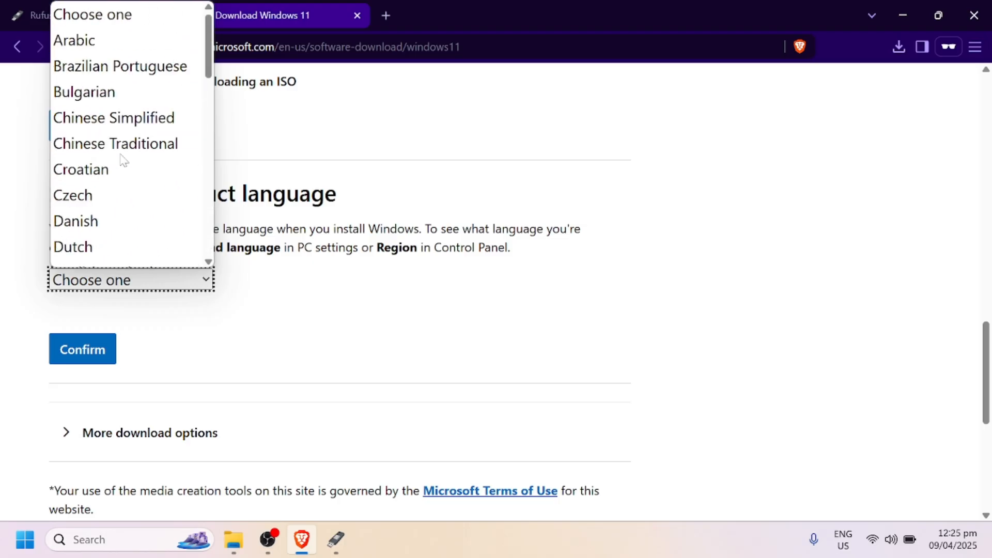
pyautogui.scroll(-3, 134, 119)
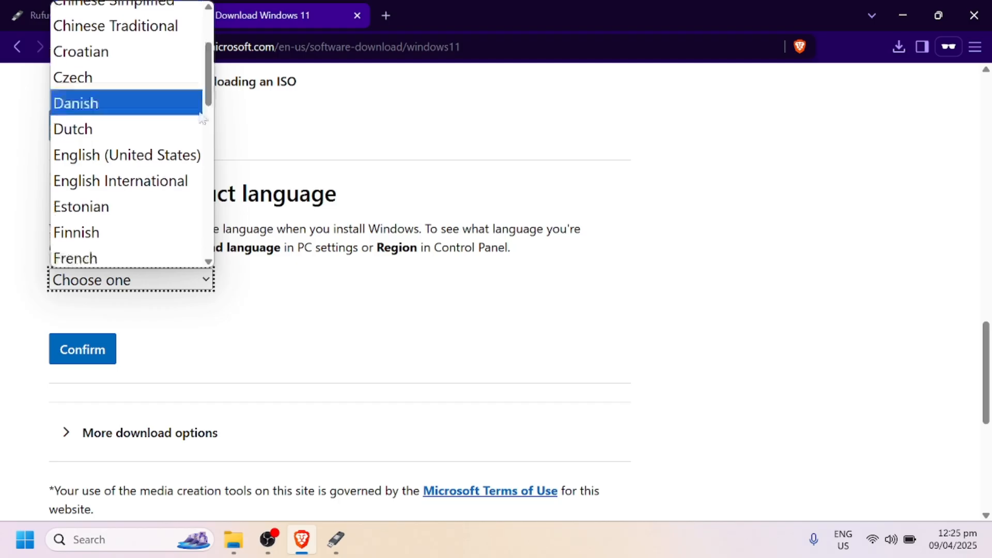
pyautogui.click(101, 157)
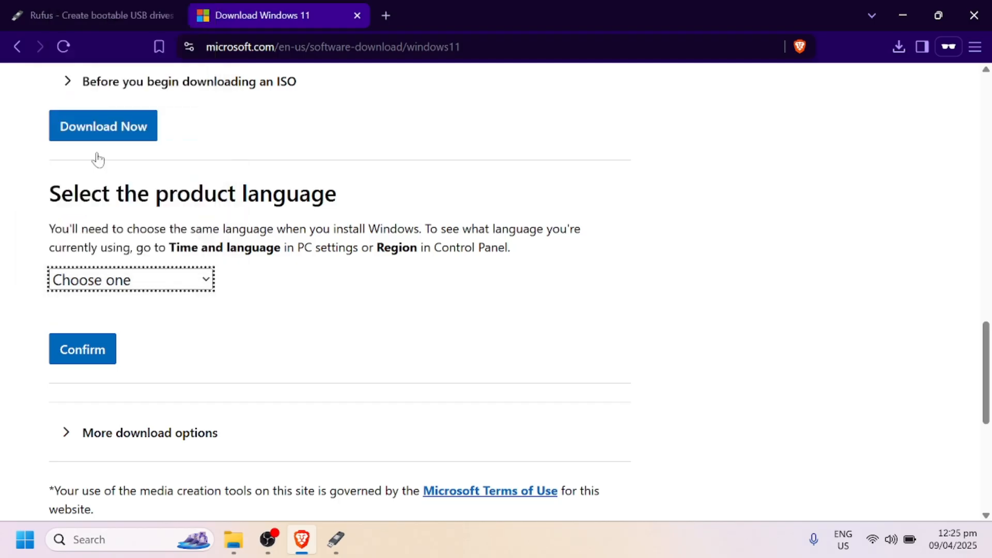
pyautogui.click(103, 360)
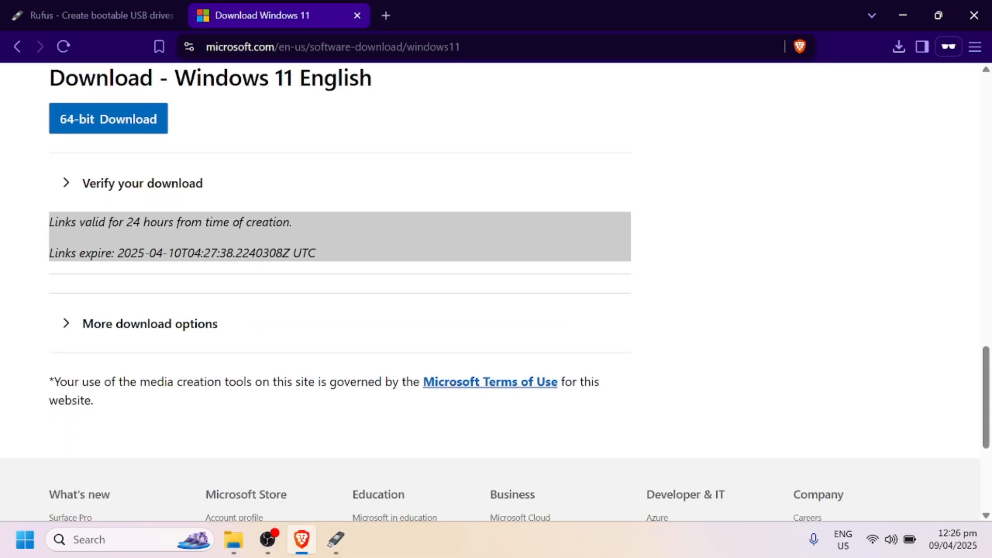
# Step: Start the 64-bit Windows 11 English download, save Win11_24H2_English_x64 in the Downloads folder and check its progress
pyautogui.scroll(1, 257, 284)
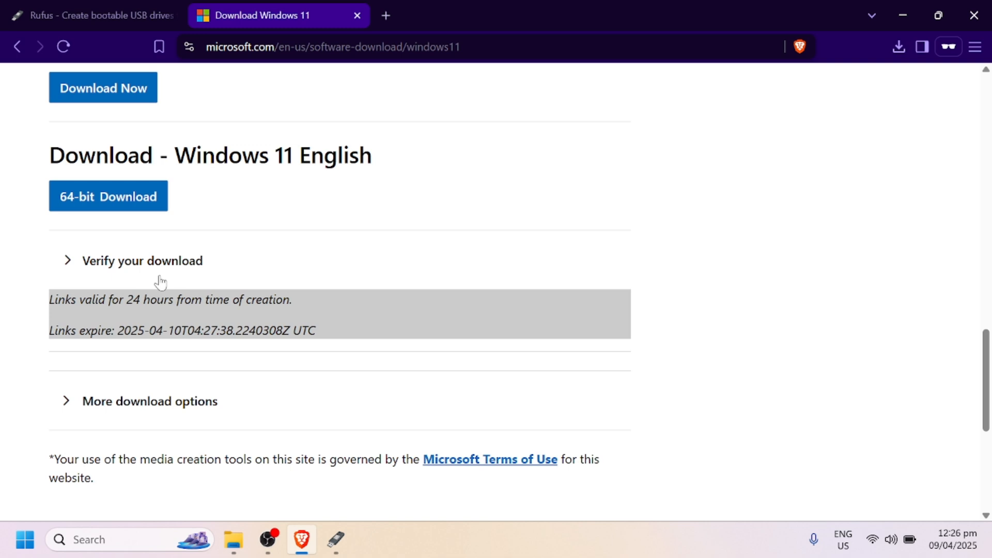
pyautogui.click(151, 207)
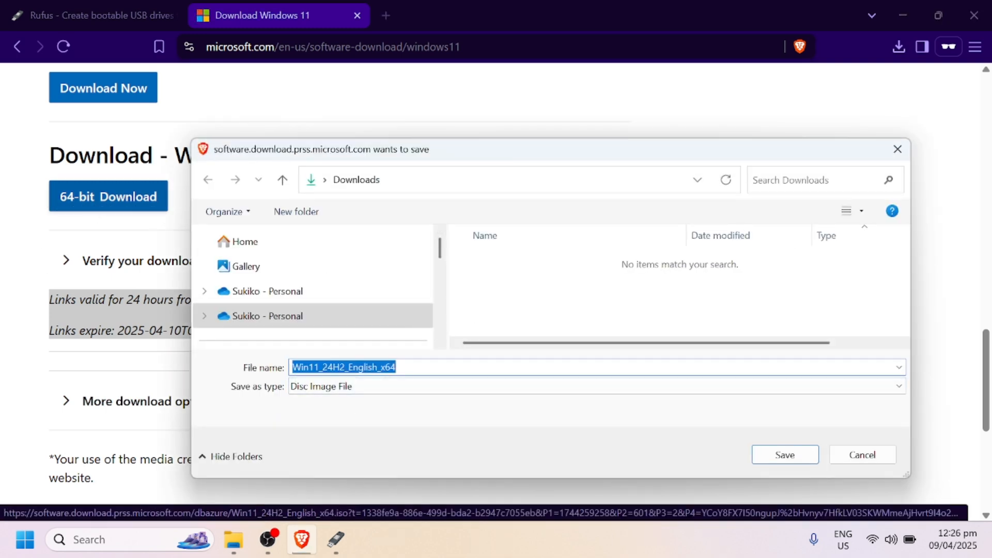
pyautogui.click(785, 455)
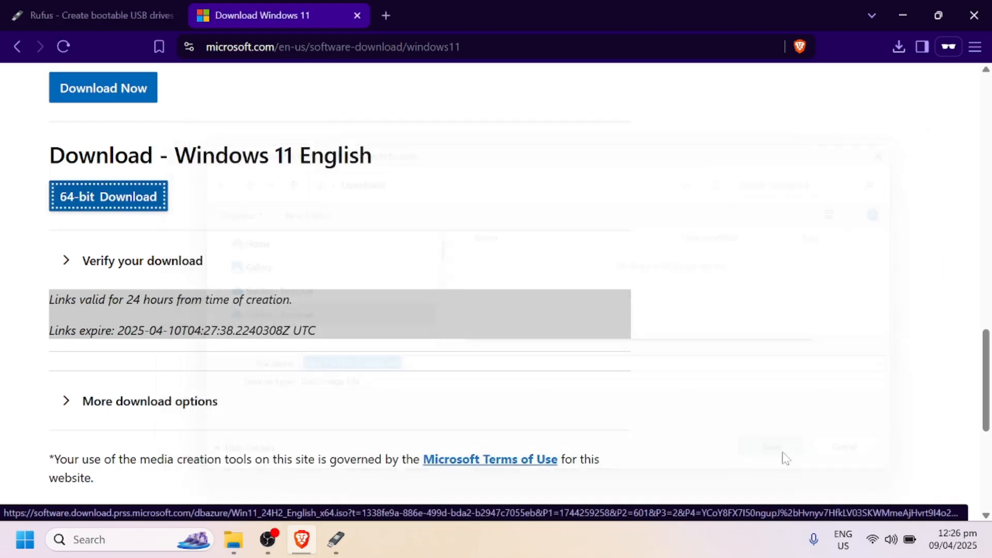
pyautogui.click(899, 47)
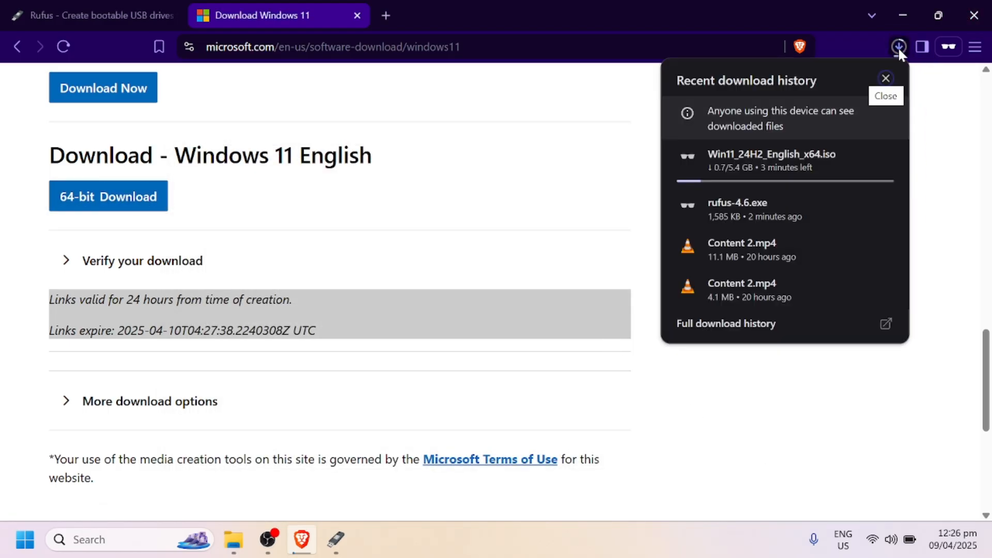
pyautogui.click(900, 48)
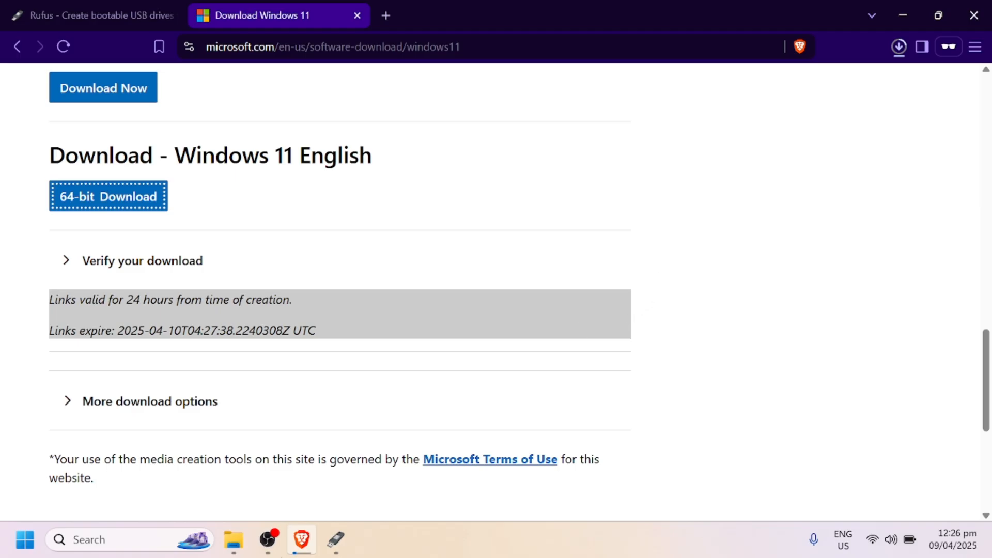
pyautogui.moveTo(343, 551)
pyautogui.moveTo(276, 552)
pyautogui.click(268, 539)
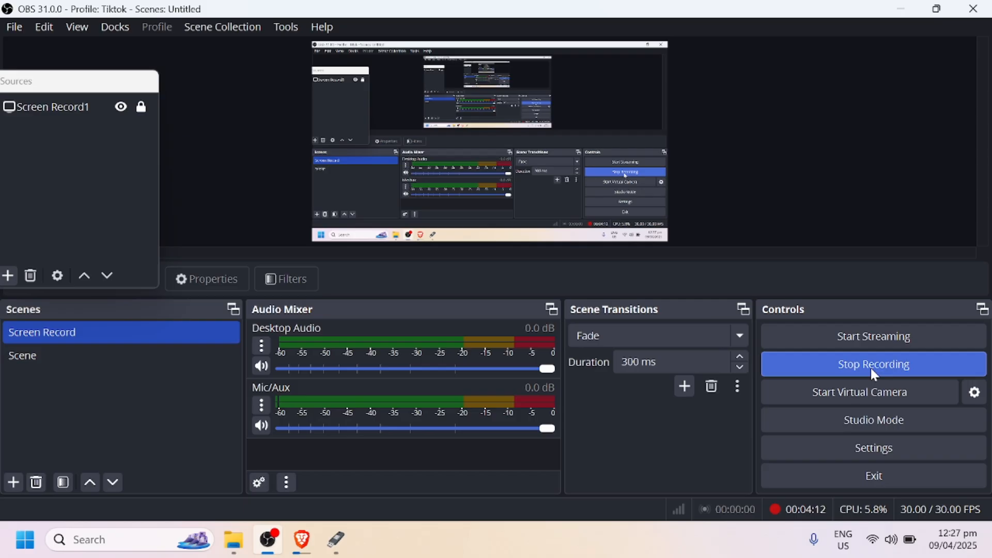
pyautogui.click(870, 367)
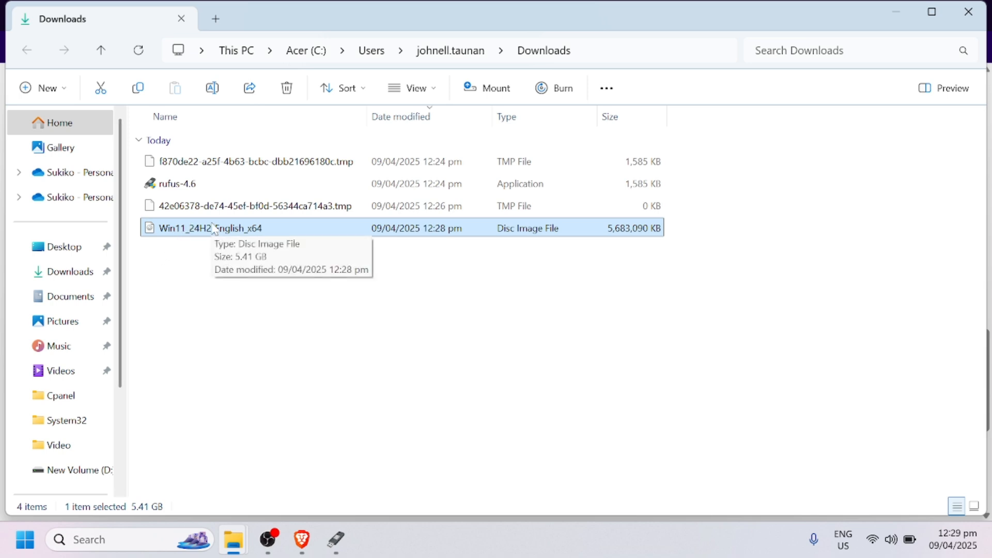
# Step: Switch to Rufus and select the 16 GB USB drive JGT (E:) as the device
pyautogui.click(335, 552)
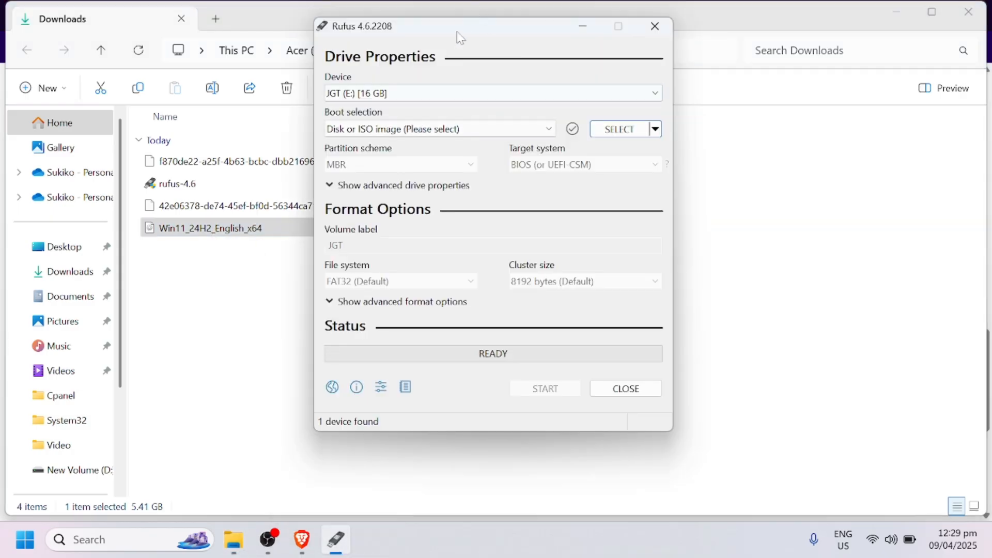
pyautogui.moveTo(456, 33); pyautogui.dragTo(506, 33)
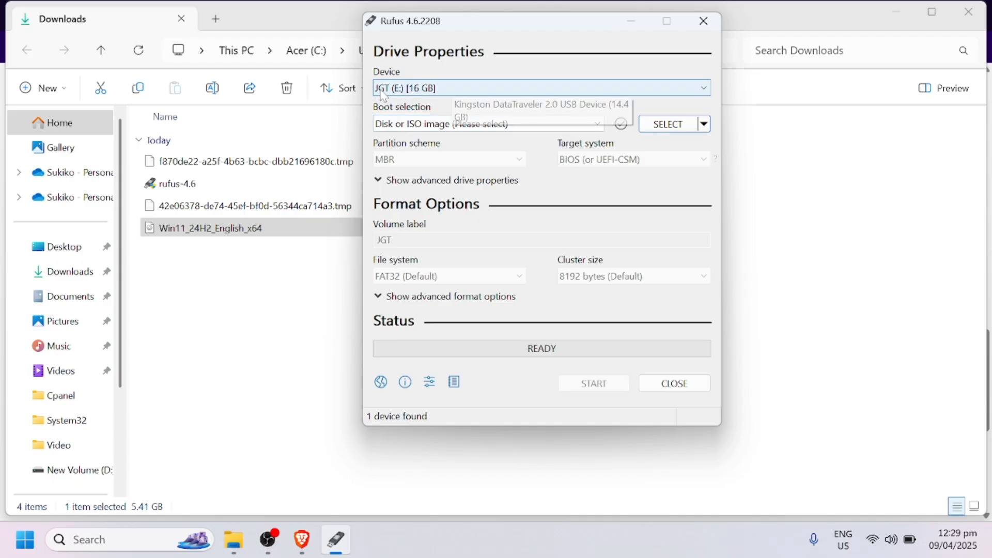
pyautogui.click(670, 94)
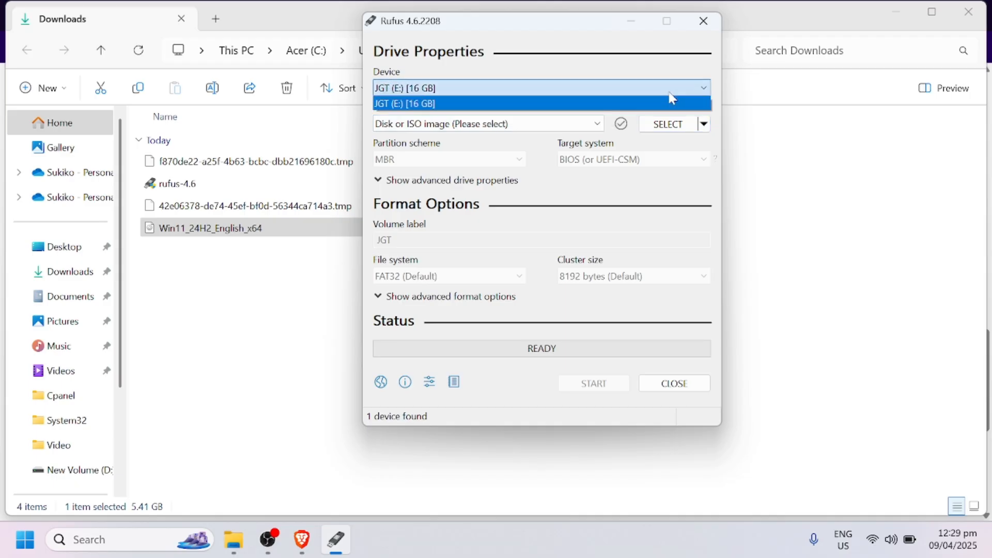
pyautogui.click(670, 93)
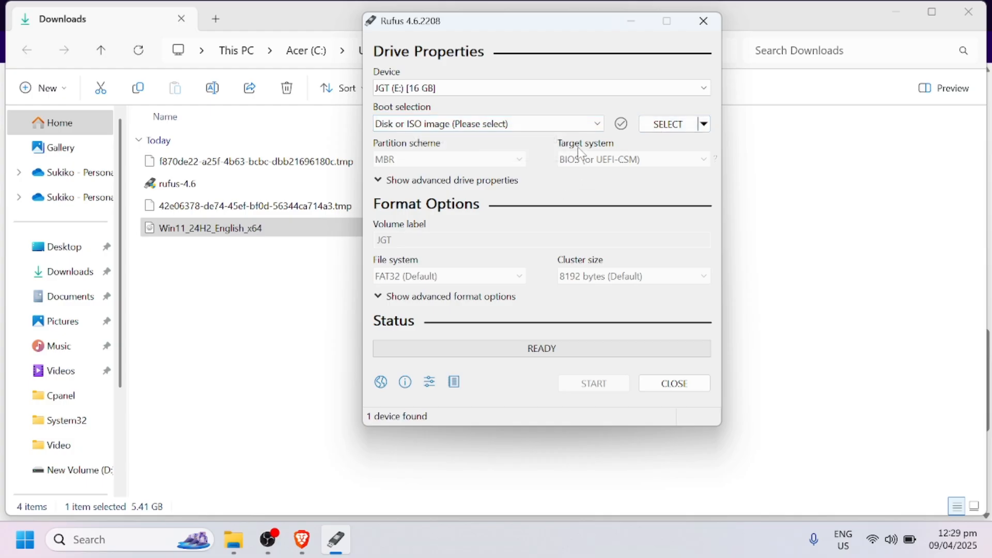
# Step: Load the Win11_24H2_English_x64 disc image from the Downloads folder as the boot selection
pyautogui.click(656, 119)
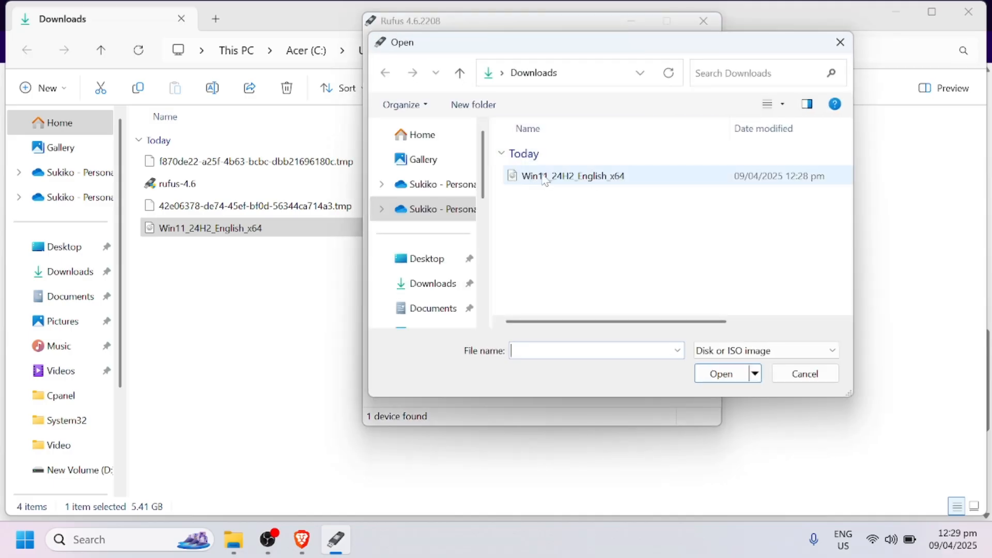
pyautogui.moveTo(591, 42); pyautogui.dragTo(464, 19)
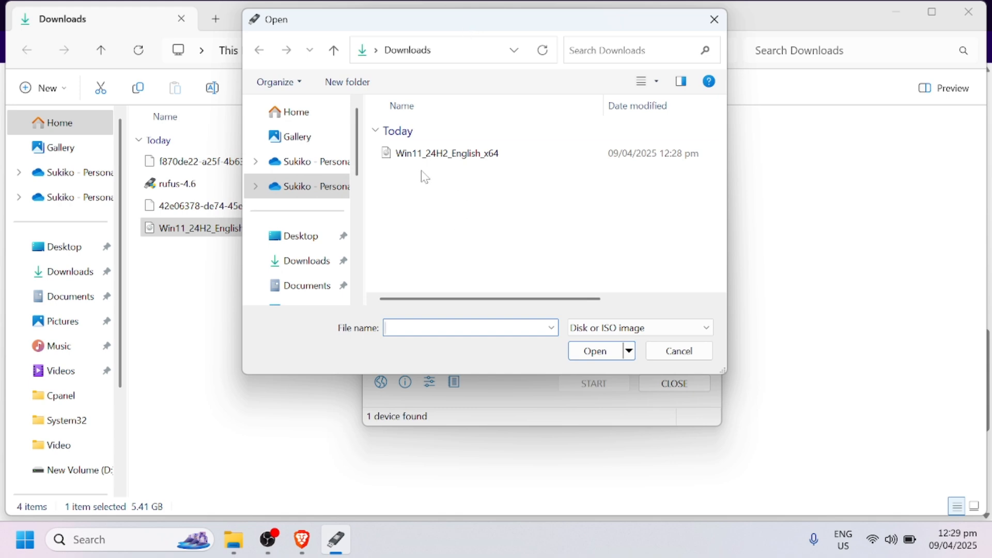
pyautogui.click(420, 155)
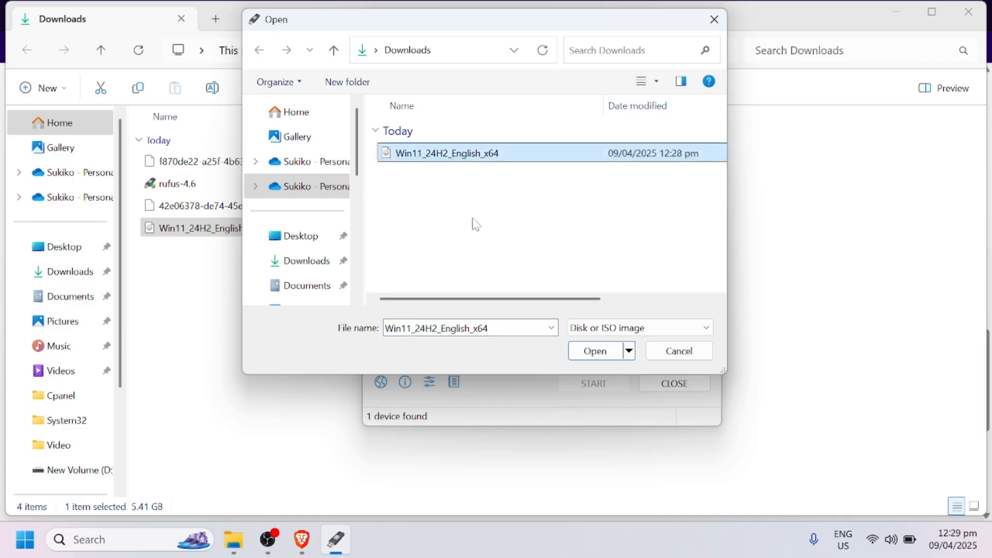
pyautogui.click(586, 350)
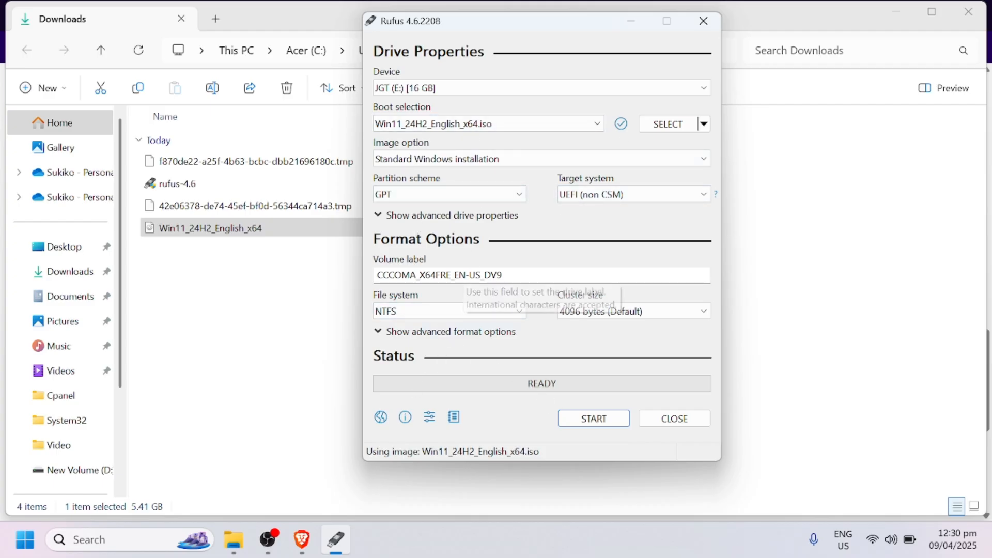
# Step: Replace the volume label of the USB drive with "Win 11 Bootable"
pyautogui.moveTo(502, 275); pyautogui.dragTo(377, 275)
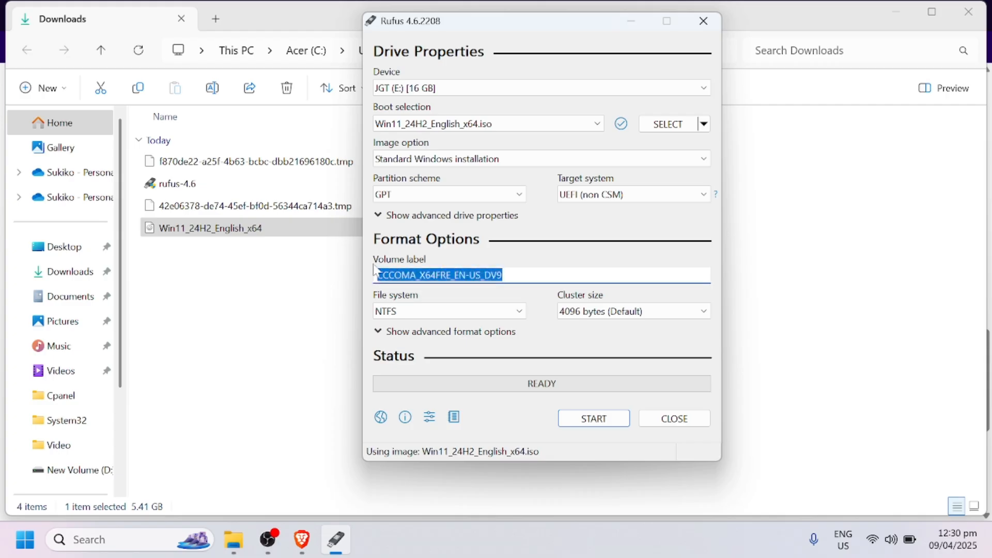
pyautogui.press('BackSpace')
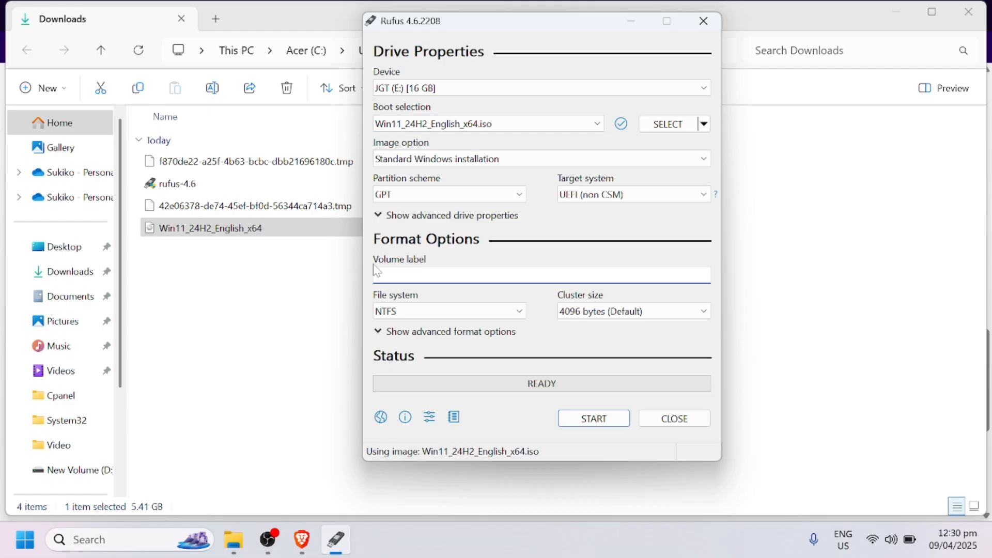
pyautogui.write('Win 11 Bootable')
# Step: Start creating the drive with the 4GB+ RAM, Secure Boot, TPM 2.0 and online Microsoft account requirements removed, and accept erasing all its data
pyautogui.click(593, 427)
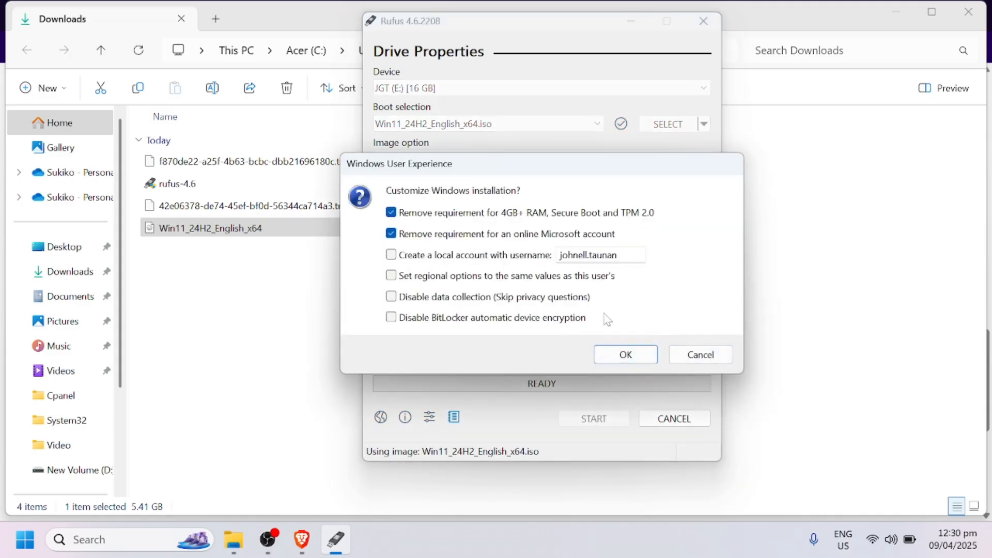
pyautogui.click(626, 355)
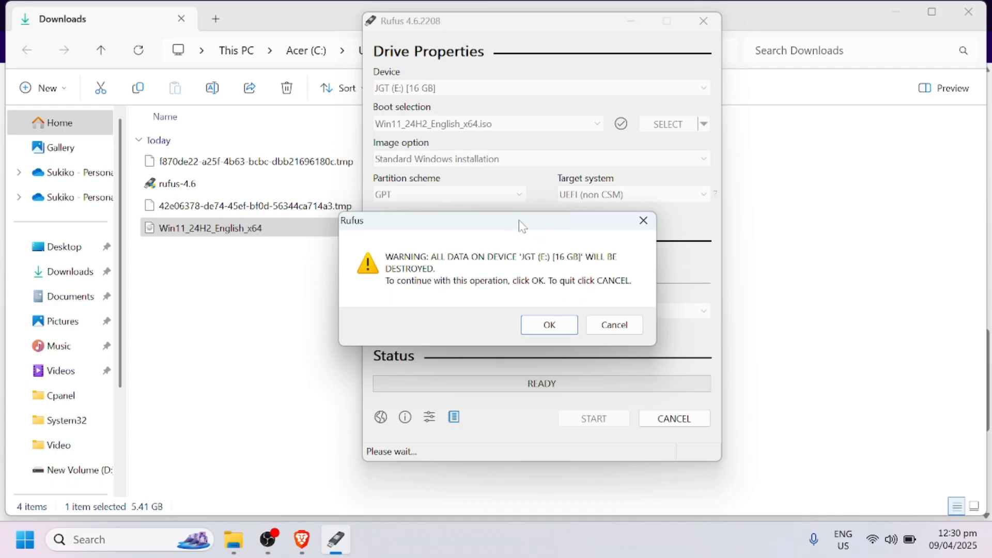
pyautogui.moveTo(521, 223); pyautogui.dragTo(532, 193)
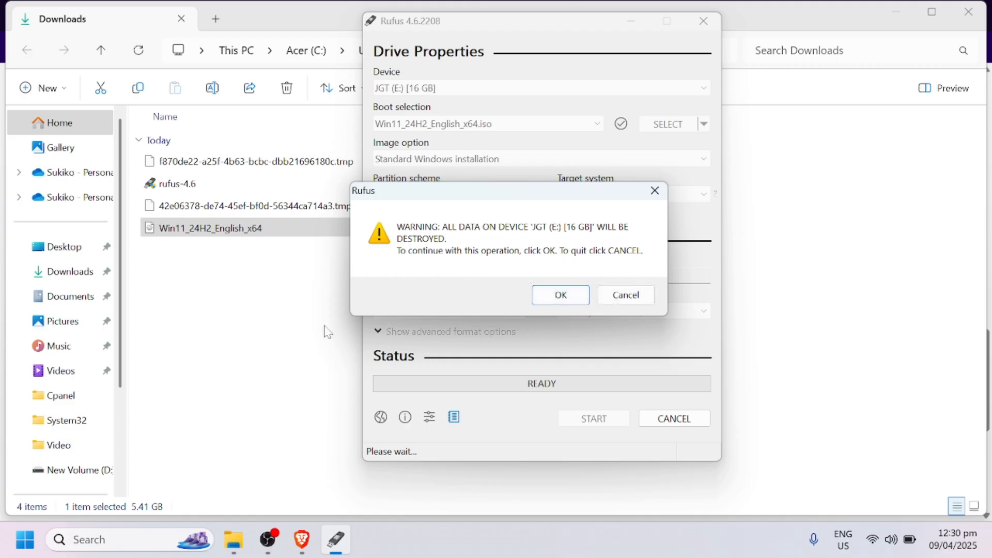
pyautogui.click(561, 297)
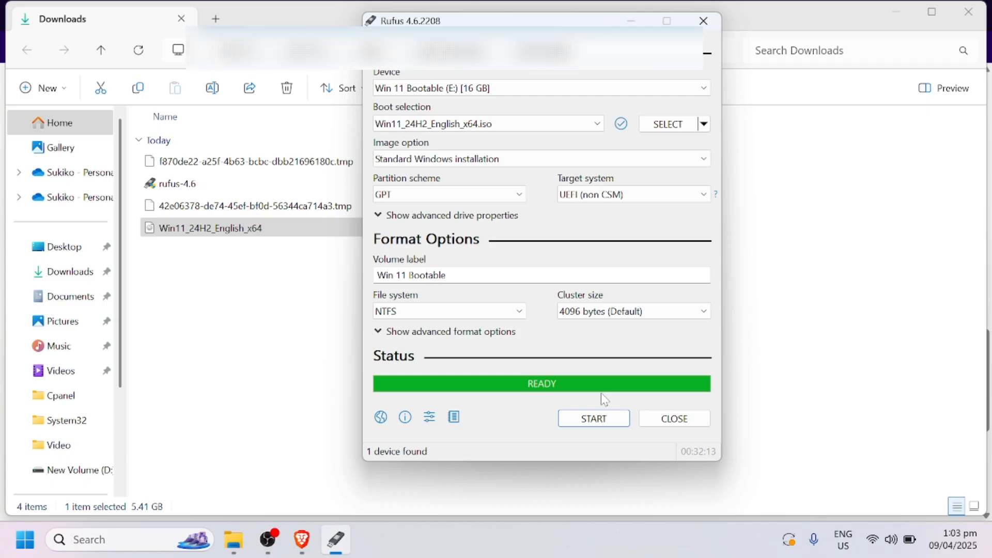
# Step: Close Rufus and open the Win 11 Bootable (E:) drive from This PC in File Explorer
pyautogui.click(680, 421)
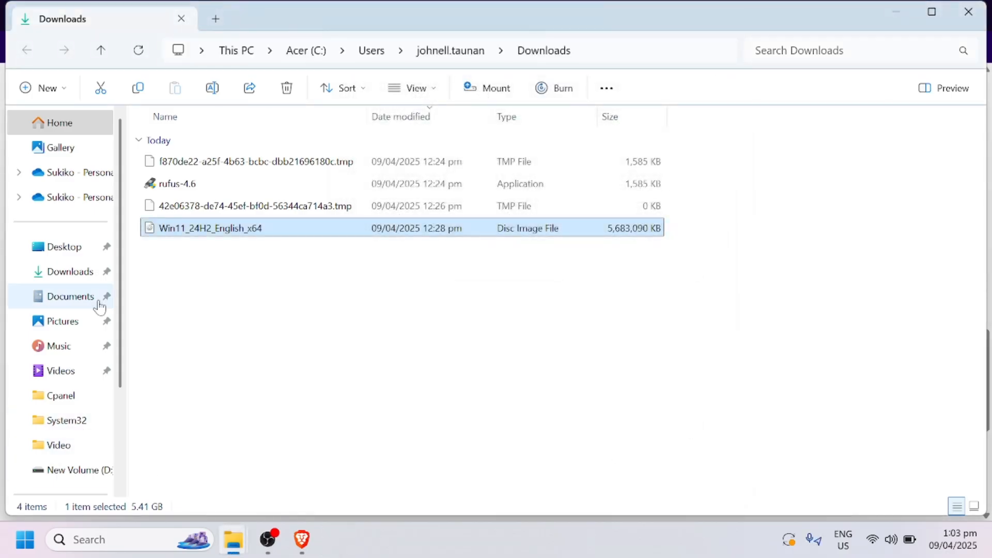
pyautogui.scroll(-3, 57, 424)
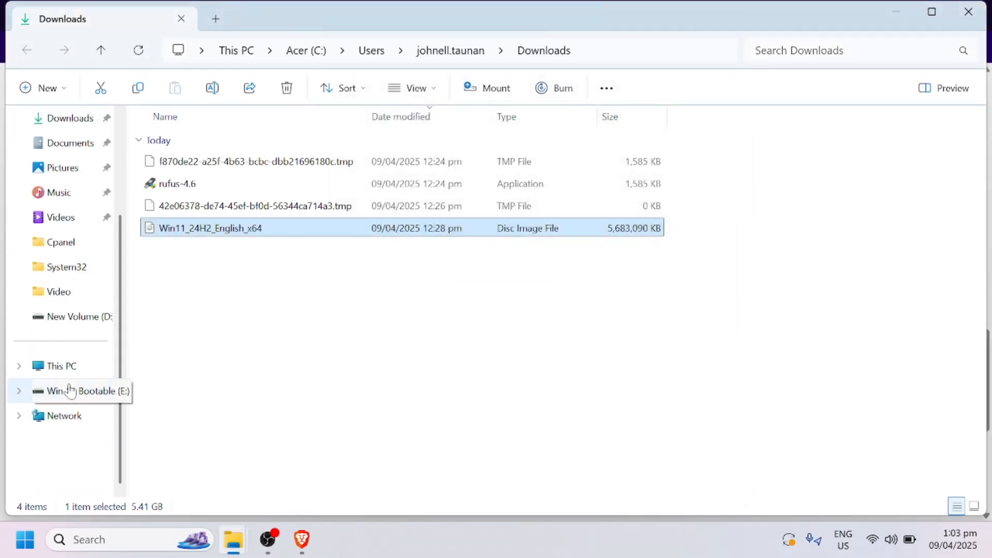
pyautogui.click(53, 368)
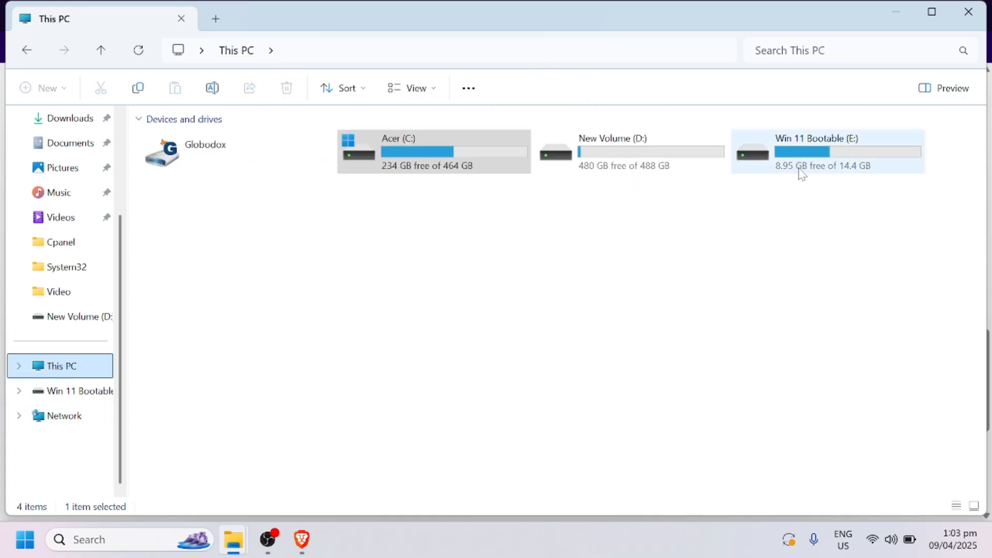
pyautogui.doubleClick(828, 158)
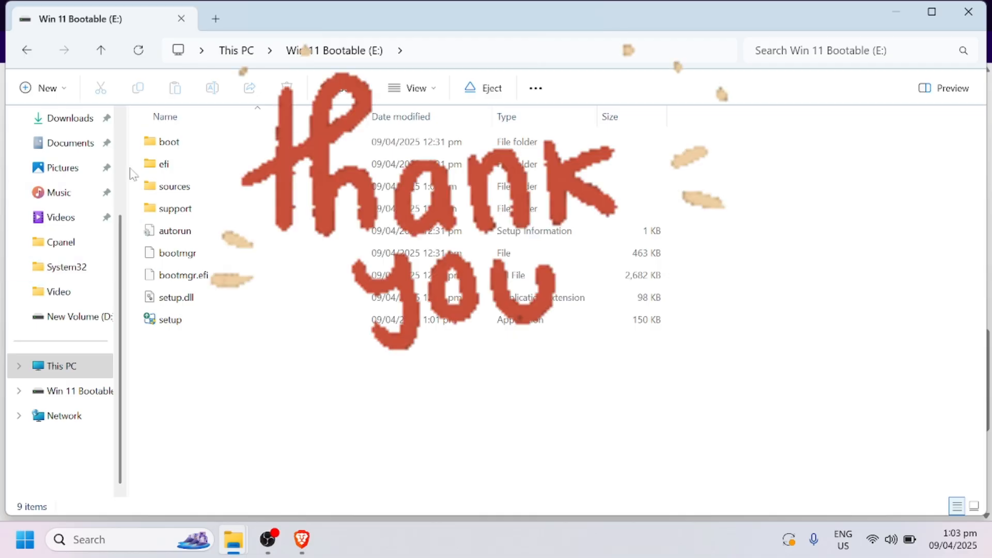